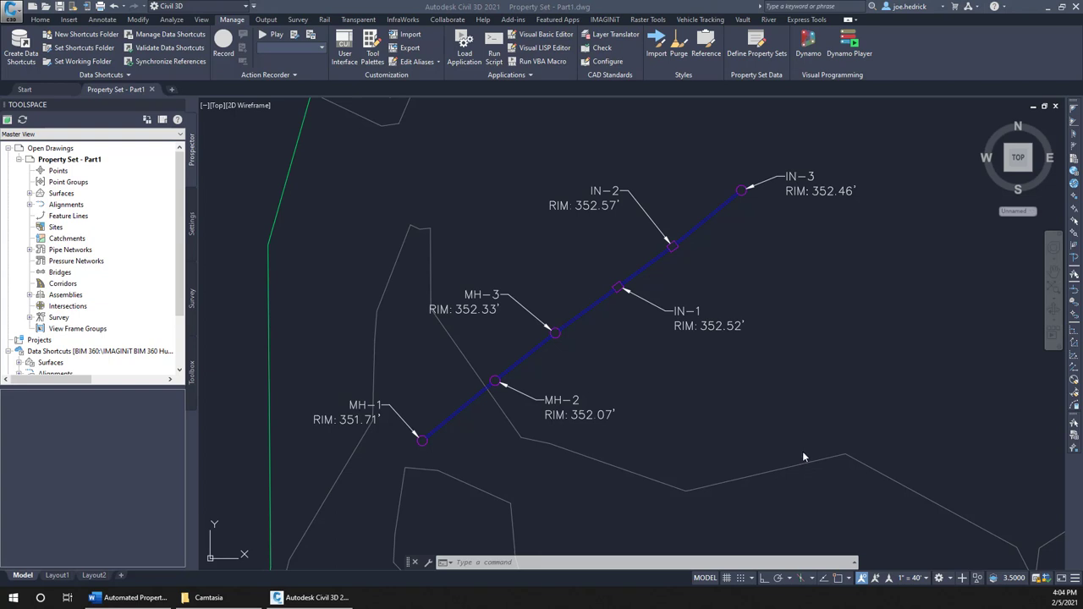
# In Define Property Sets, add a new property set definition named SUDAS FG
pyautogui.click(224, 21)
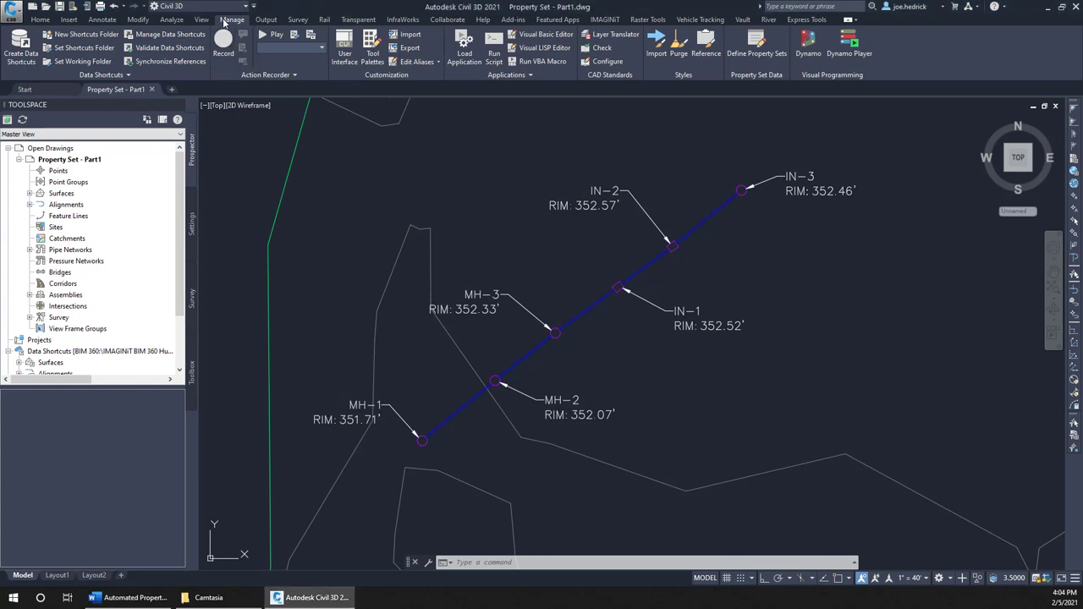
pyautogui.click(755, 49)
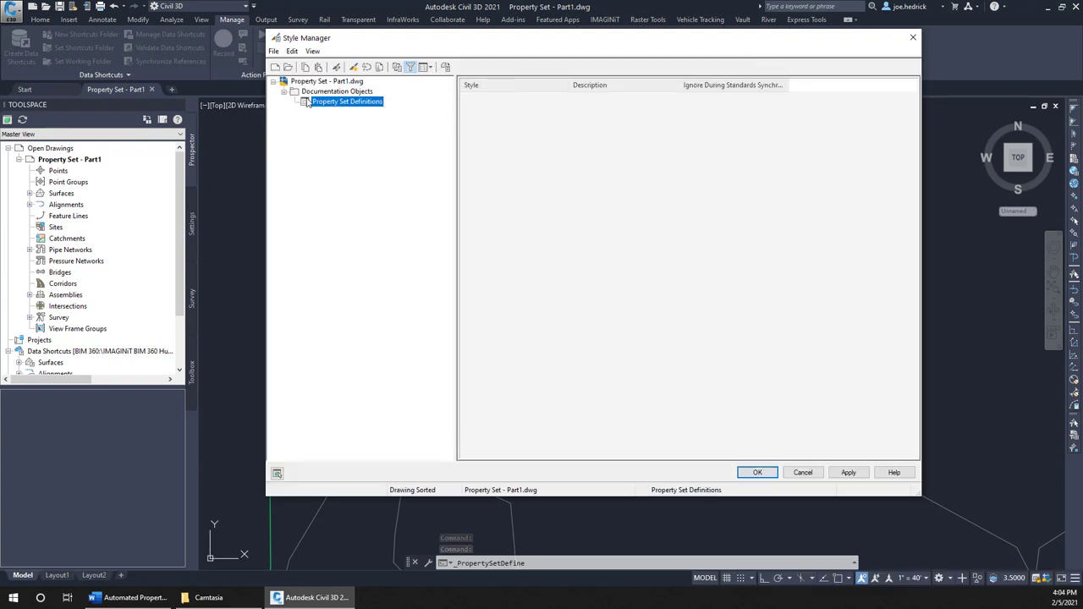
pyautogui.rightClick(360, 105)
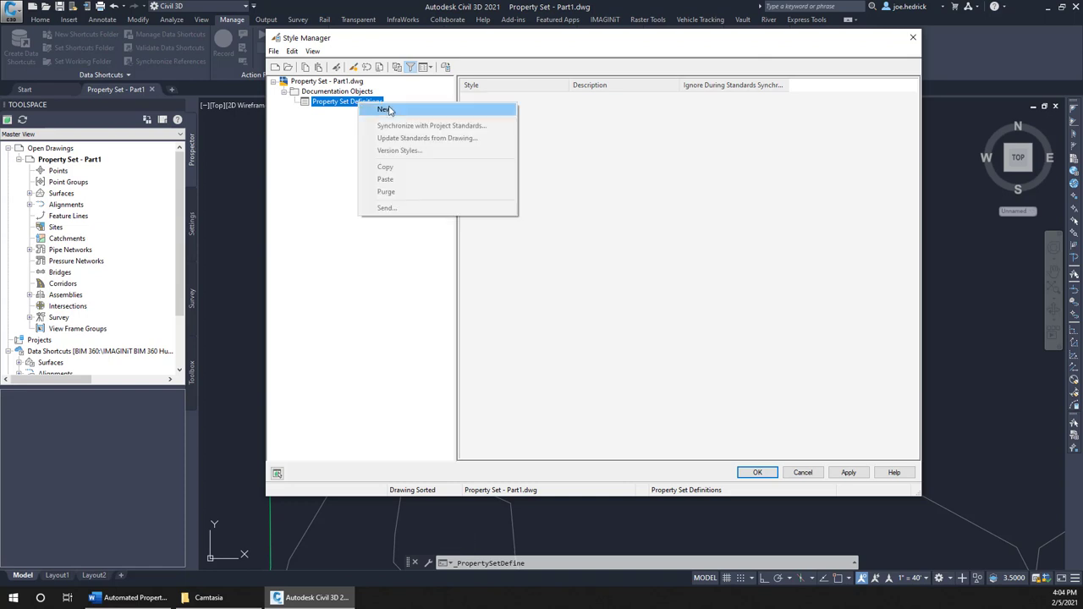
pyautogui.click(383, 109)
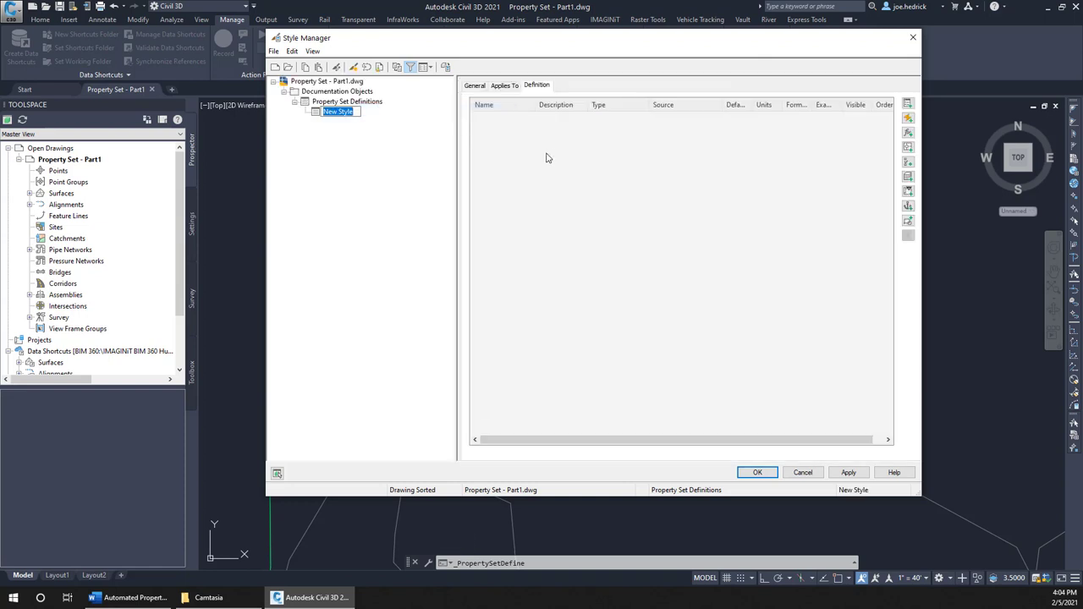
pyautogui.write('SUDAS FG')
pyautogui.press('Return')
pyautogui.click(471, 85)
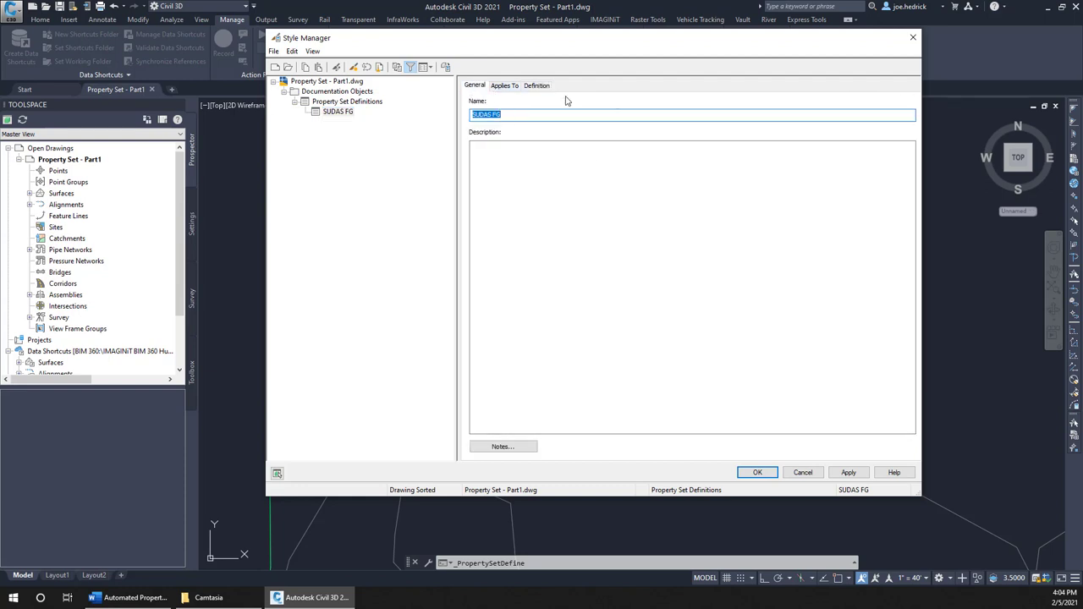
# On the Applies To tab, check Structure for SUDAS FG and apply the change
pyautogui.click(506, 88)
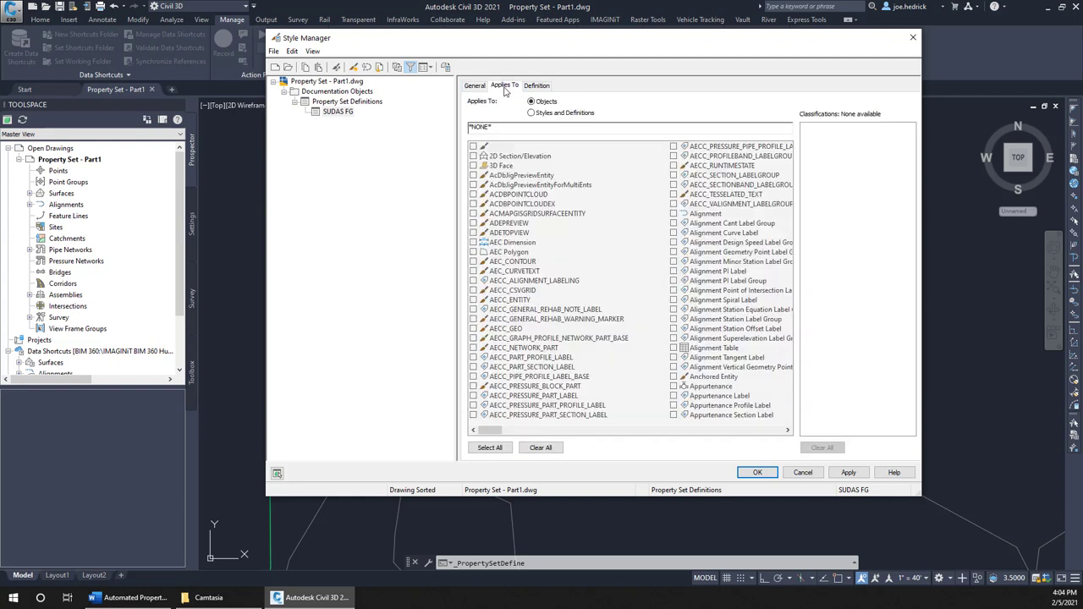
pyautogui.click(787, 430)
pyautogui.click(787, 431)
pyautogui.click(787, 431)
pyautogui.click(788, 431)
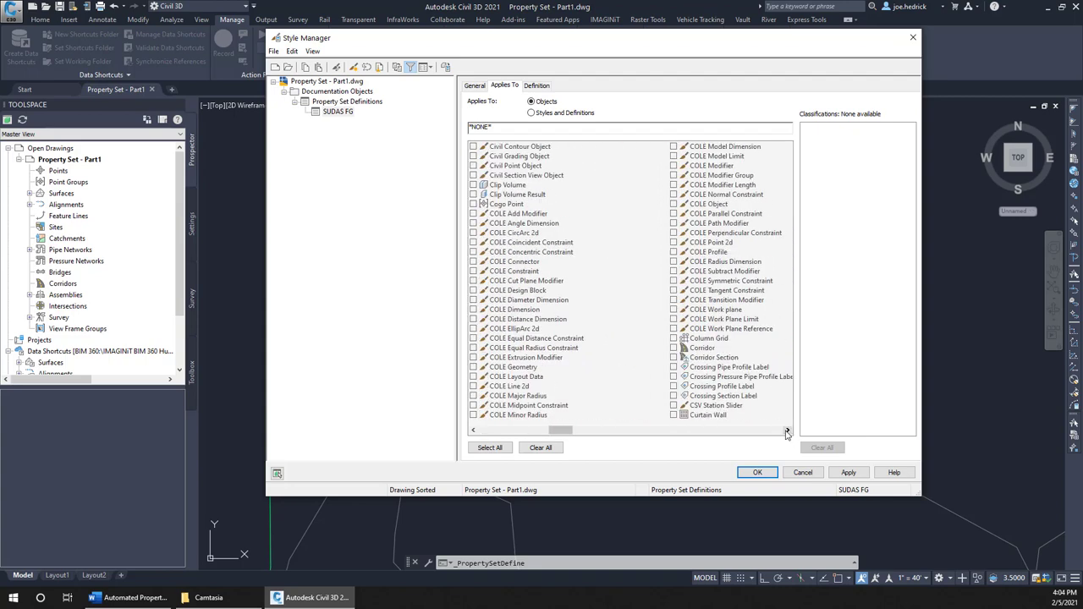
pyautogui.click(788, 431)
pyautogui.click(787, 431)
pyautogui.click(787, 430)
pyautogui.click(787, 431)
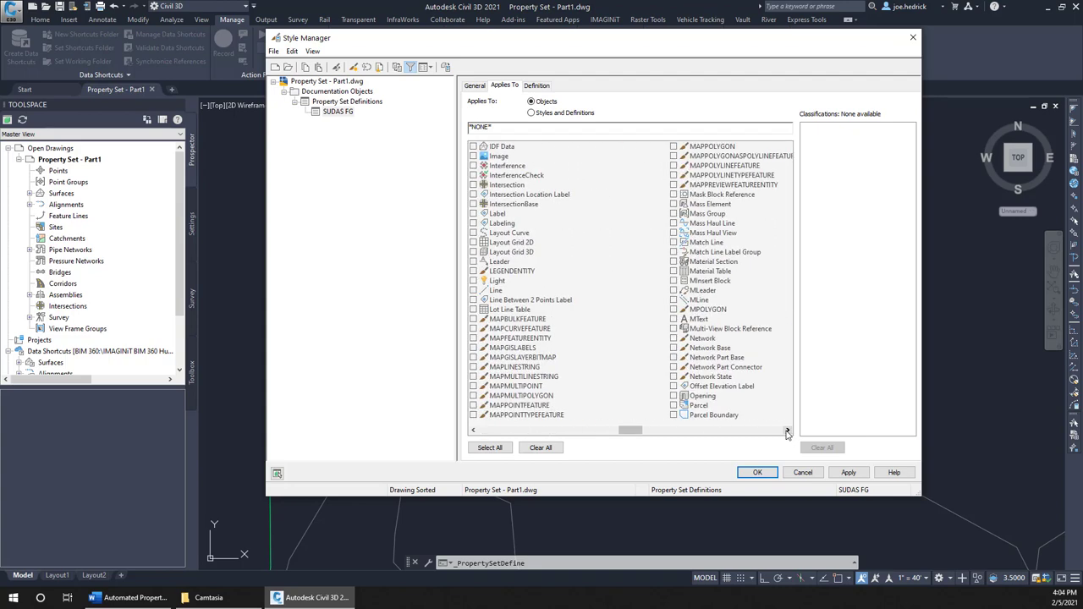
pyautogui.click(787, 431)
pyautogui.click(787, 431)
pyautogui.click(787, 430)
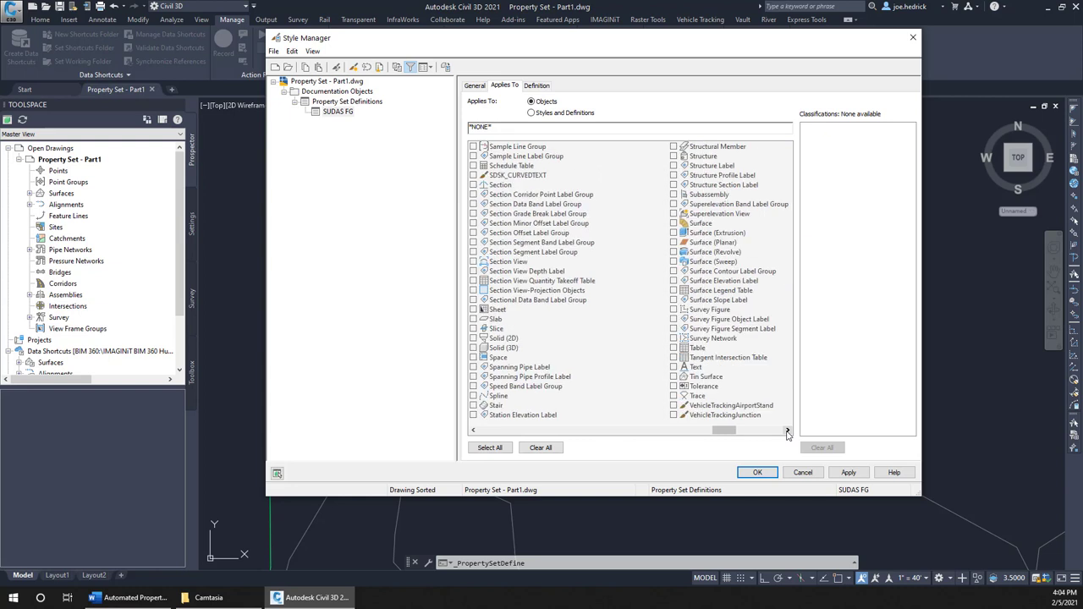
pyautogui.click(787, 430)
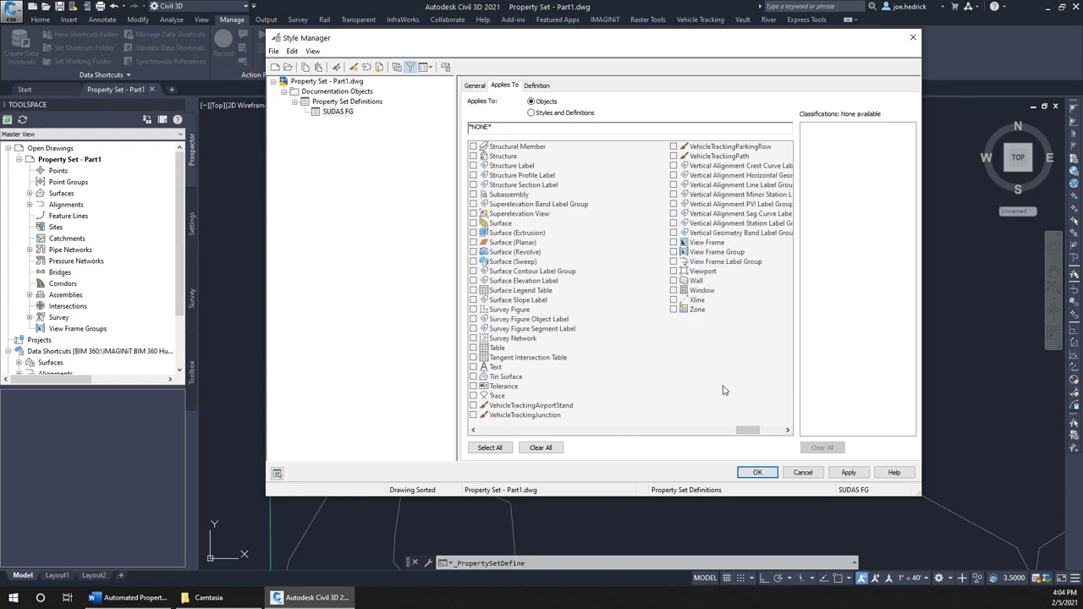
pyautogui.click(474, 156)
pyautogui.click(850, 473)
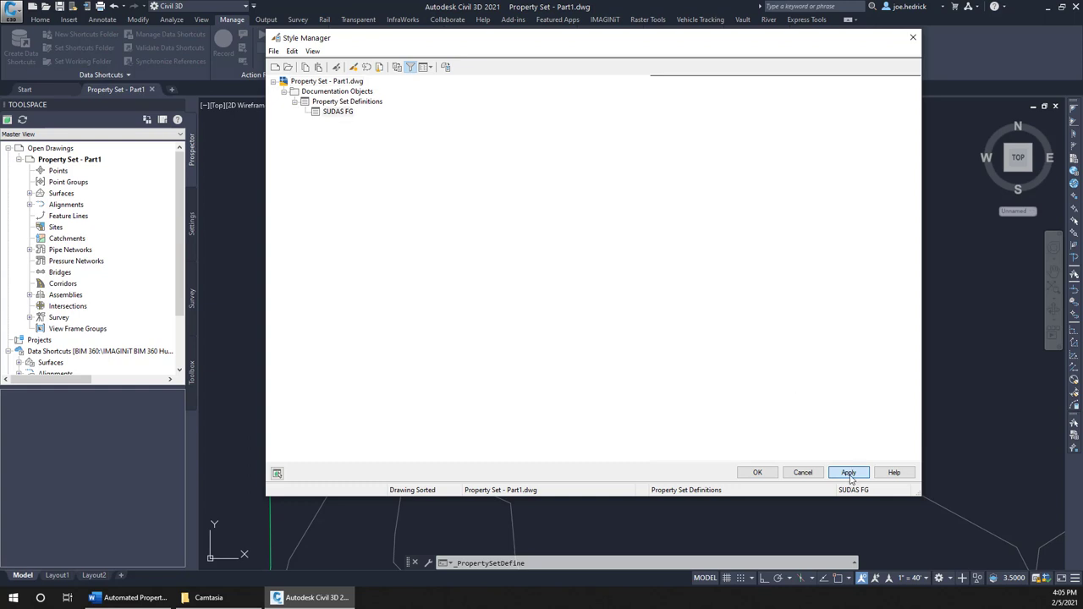
pyautogui.click(343, 114)
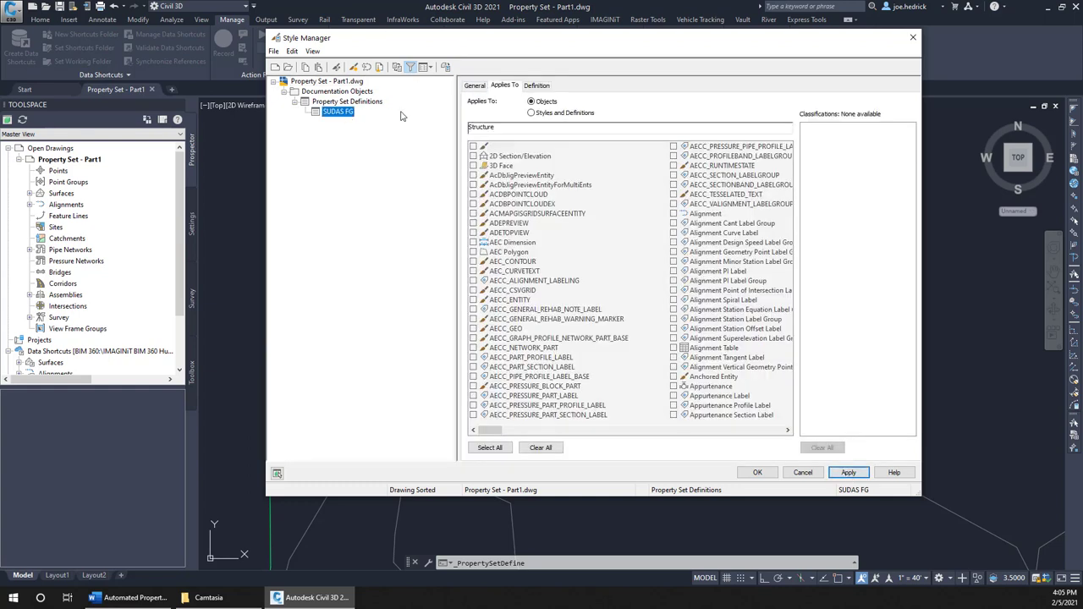
# Show the Definition tab of SUDAS FG, whose property list is still empty
pyautogui.click(537, 86)
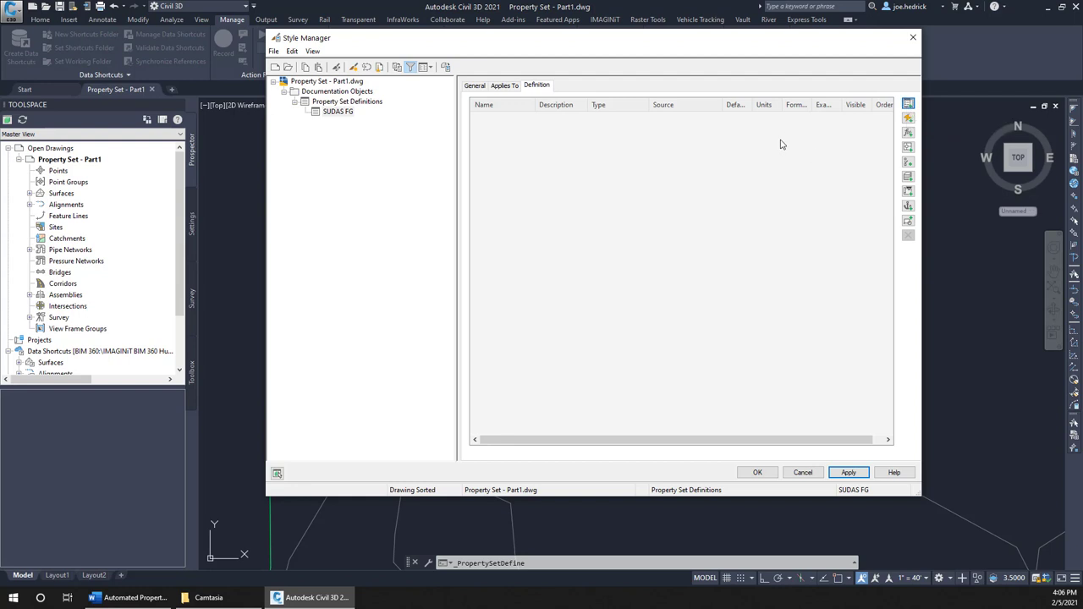
pyautogui.click(340, 113)
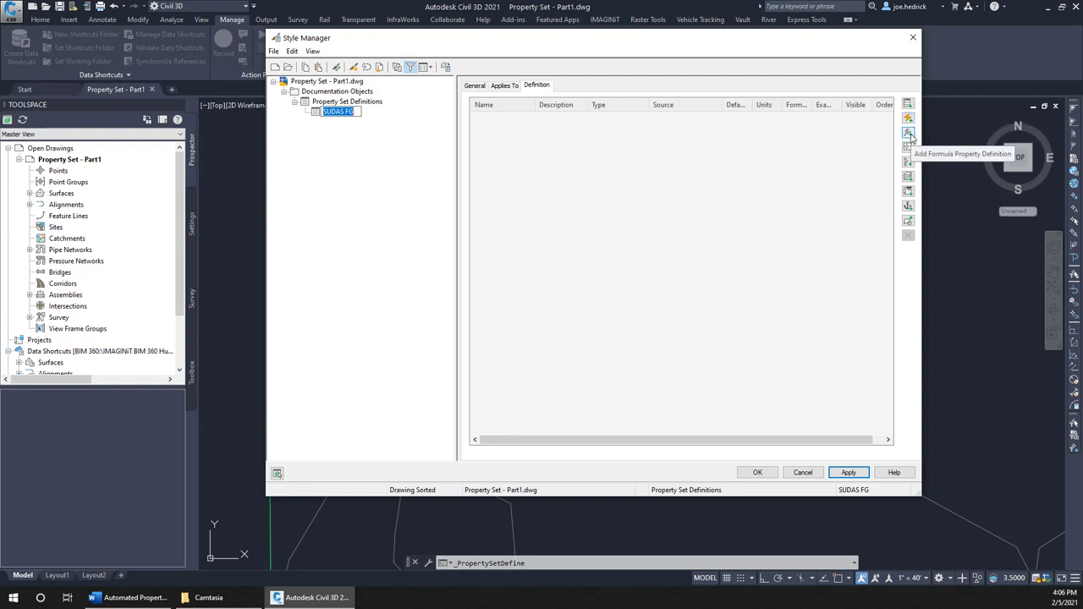
pyautogui.click(626, 165)
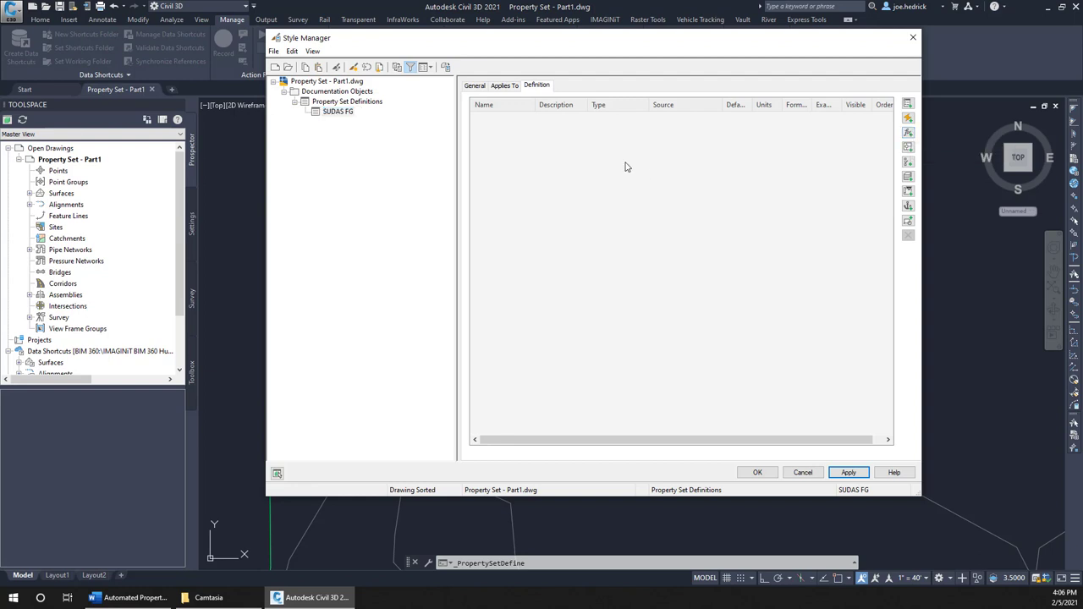
# Add a non-visible automatic Handle property, sourced from Structure:Handle, to SUDAS FG
pyautogui.click(910, 124)
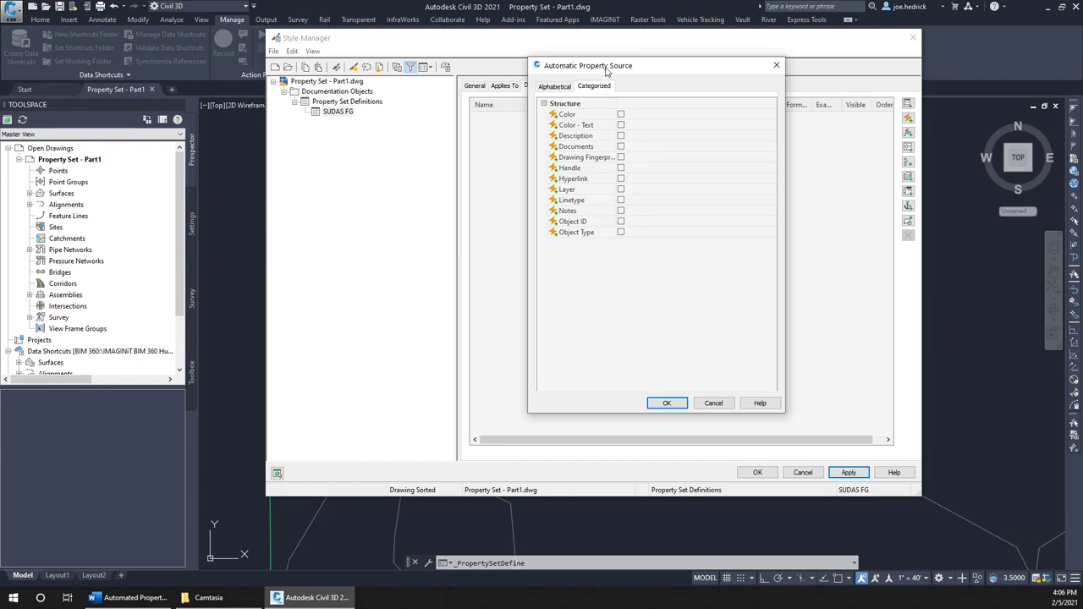
pyautogui.click(620, 169)
pyautogui.click(621, 168)
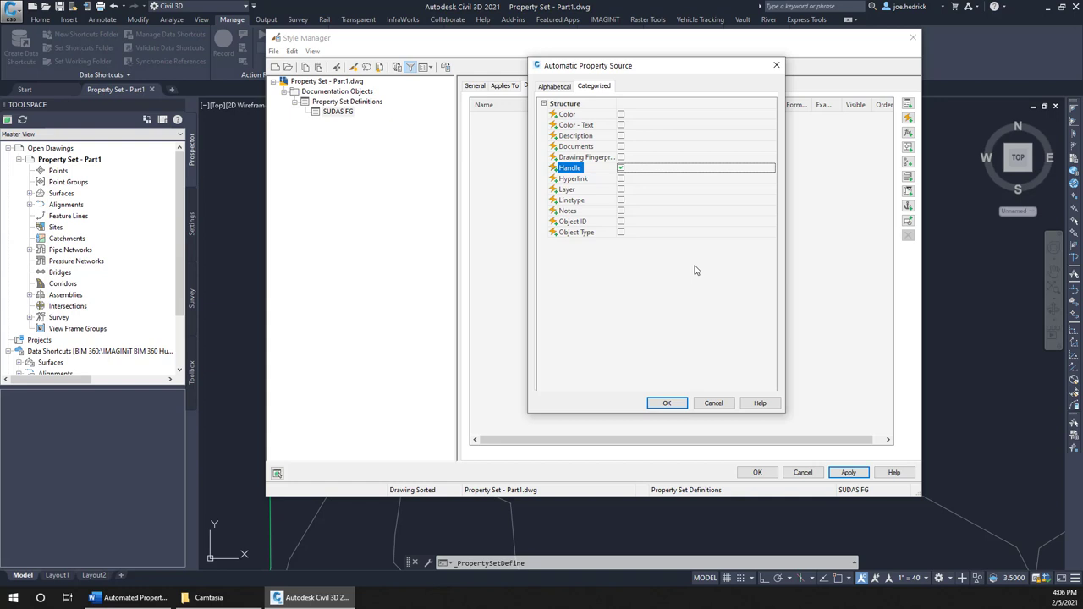
pyautogui.click(672, 406)
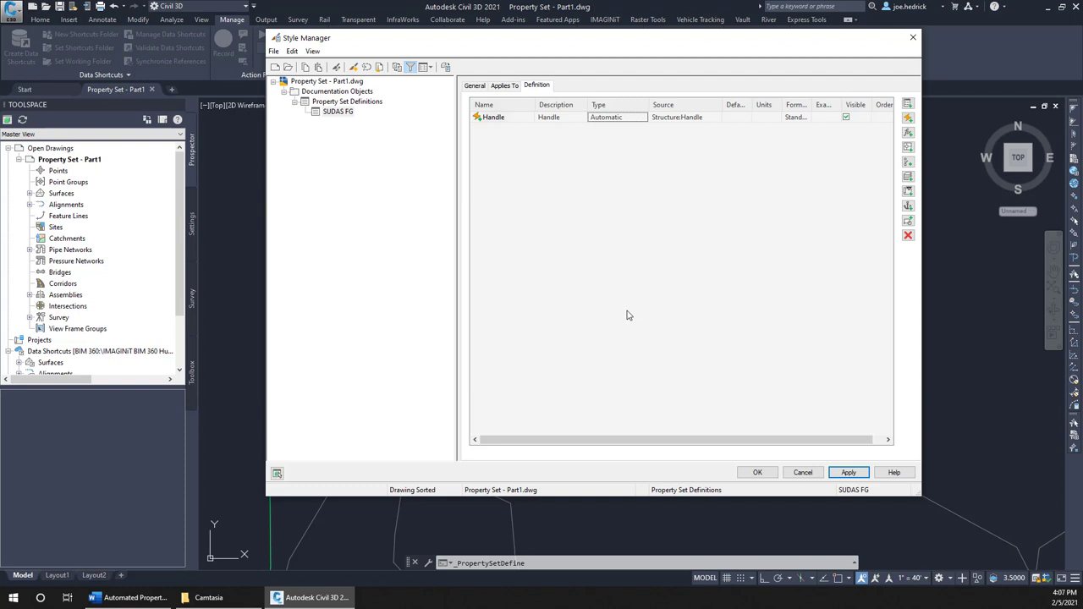
pyautogui.click(847, 118)
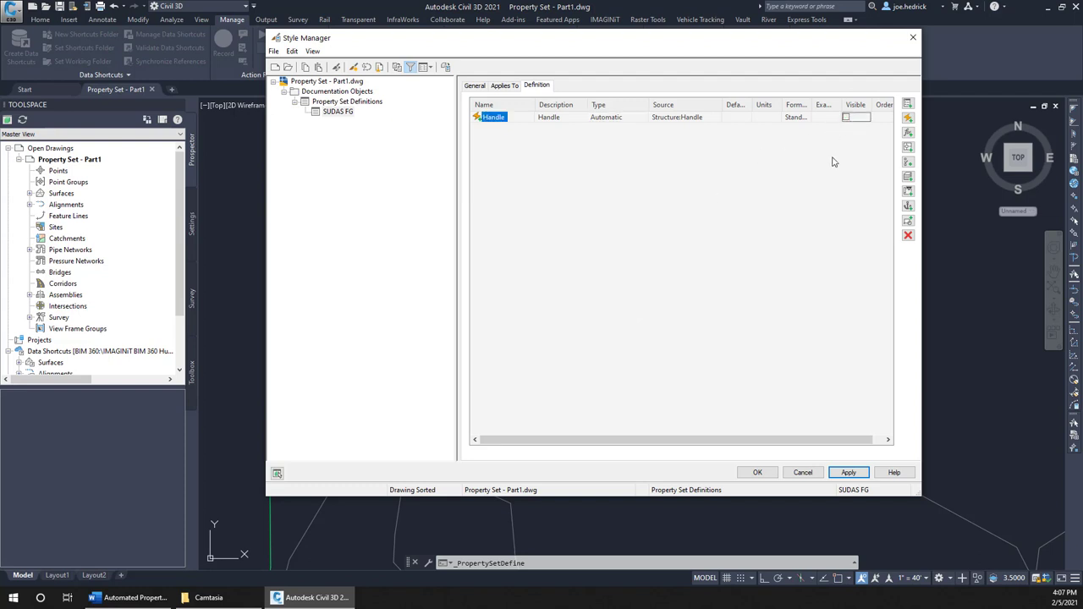
# Add a formula property named FormGrade whose formula initially reads [Handle]
pyautogui.click(909, 133)
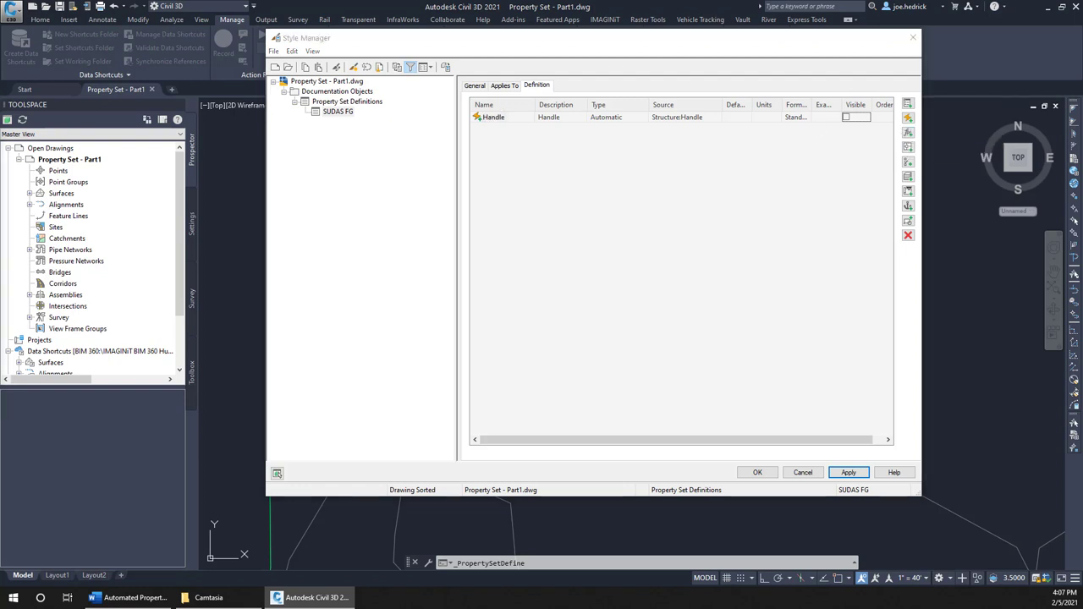
pyautogui.moveTo(412, 113); pyautogui.dragTo(513, 111)
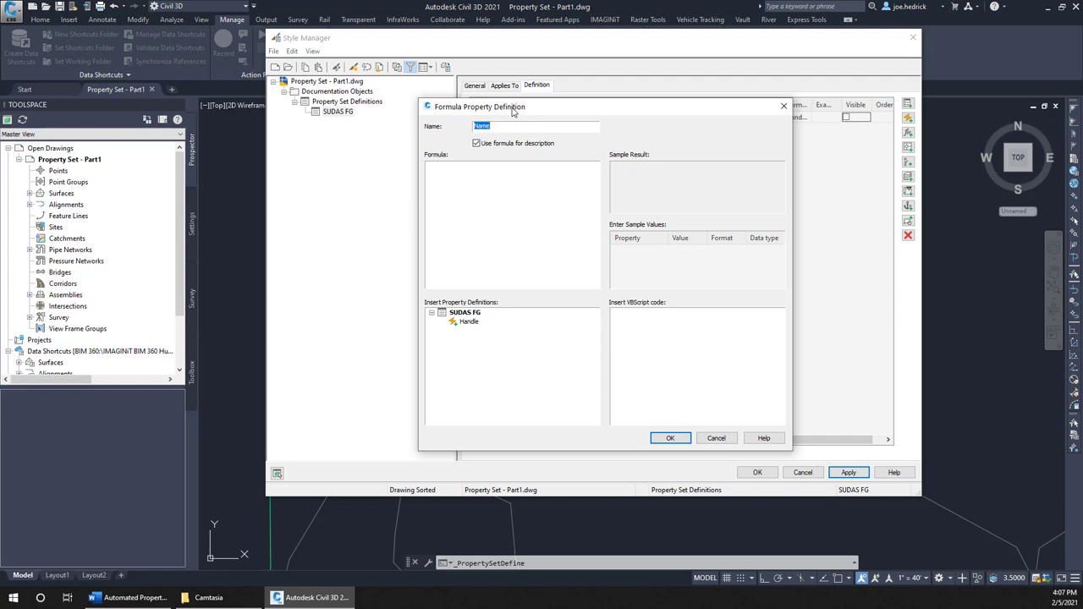
pyautogui.write('FormGrade')
pyautogui.doubleClick(470, 323)
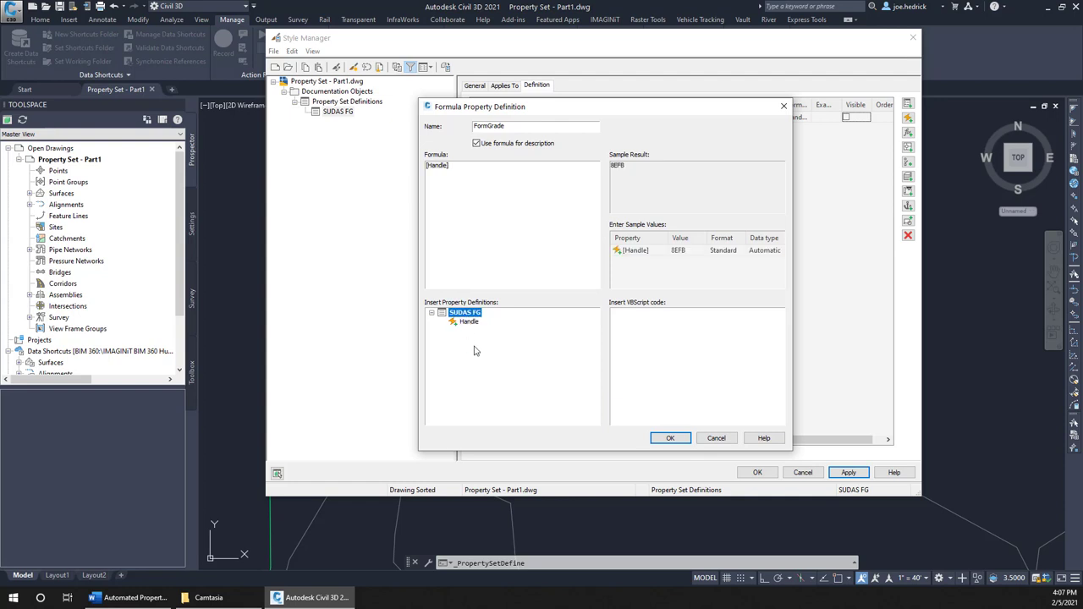
pyautogui.click(627, 172)
pyautogui.click(626, 174)
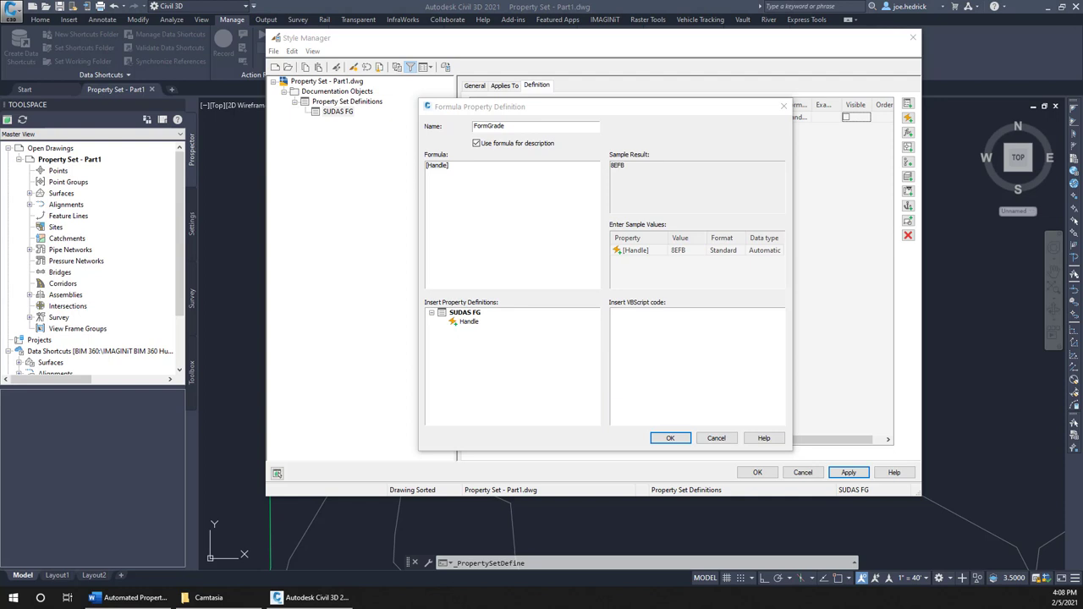
# Replace [Handle] with the VBScript returning rim elevation, or rim minus 0.5 for IN structures
pyautogui.click(464, 169)
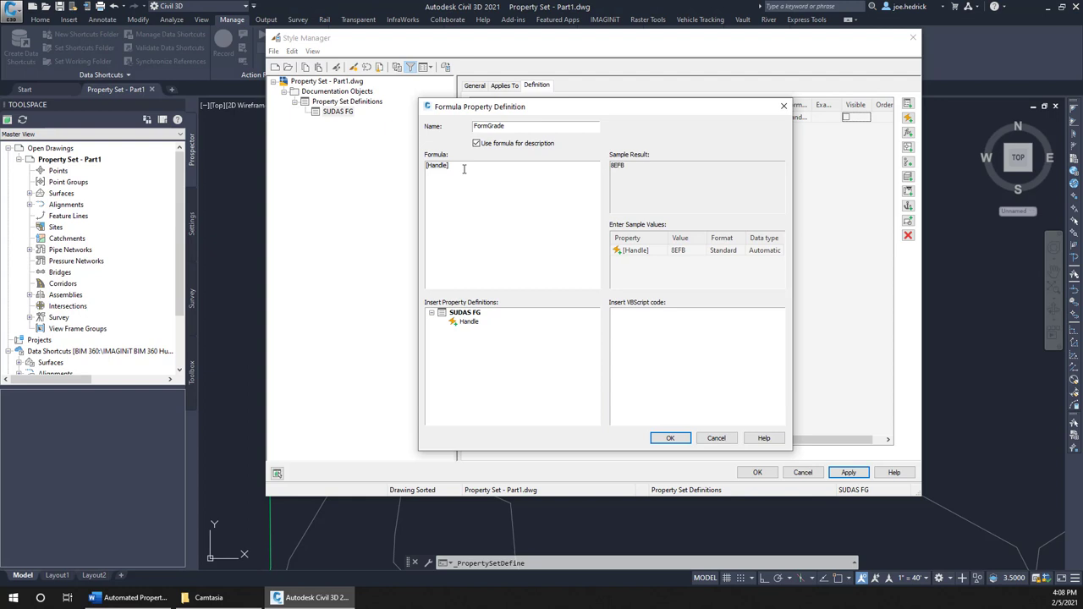
pyautogui.moveTo(463, 168); pyautogui.dragTo(400, 168)
pyautogui.write('RESULT="--" On Error Resume Next Set oApp=GetObject(, "AutoCAD.Application") Set oCivilApp=oApp.GetInterfaceObject ("AeccXUiPipe.AeccPipeApplication.13.3") Set obj=oCivilApp.ActiveDocument.HandleToObject("[Handle]")  Dim StructName, StructType,FormGrade  StructName=obj.Name StructType=InStr(StructName,"IN")  If StructType=0 Then FormGrade=obj.RimElevation Else FormGrade=obj.RimElevation-0.5  RESULT=FormatNumber(FormGrade,2)')
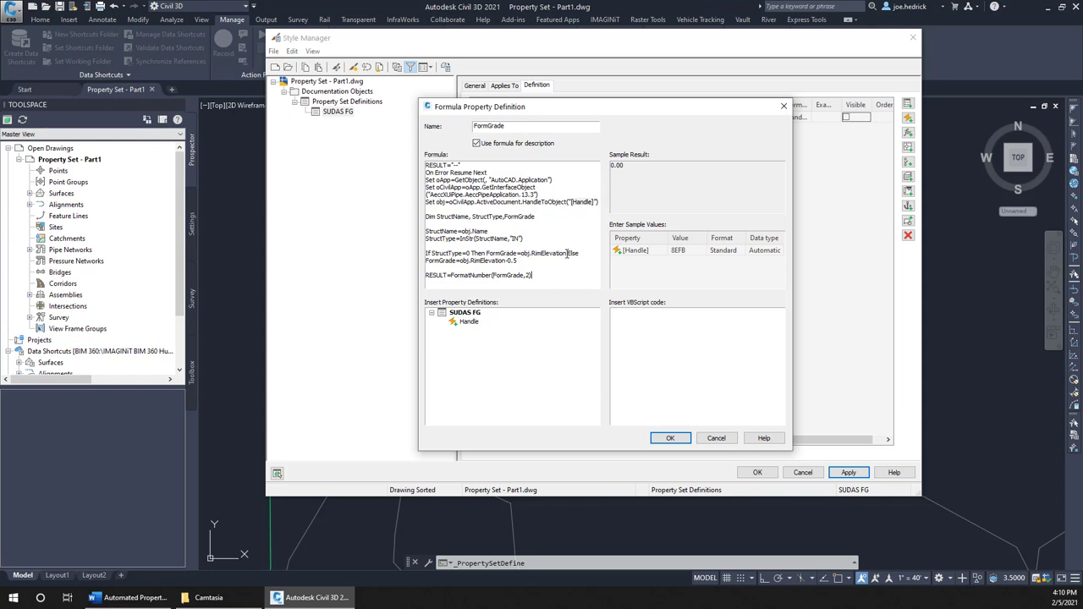
pyautogui.click(567, 253)
pyautogui.click(567, 253)
# Accept FormGrade, apply the SUDAS FG changes, and close the Style Manager
pyautogui.click(670, 437)
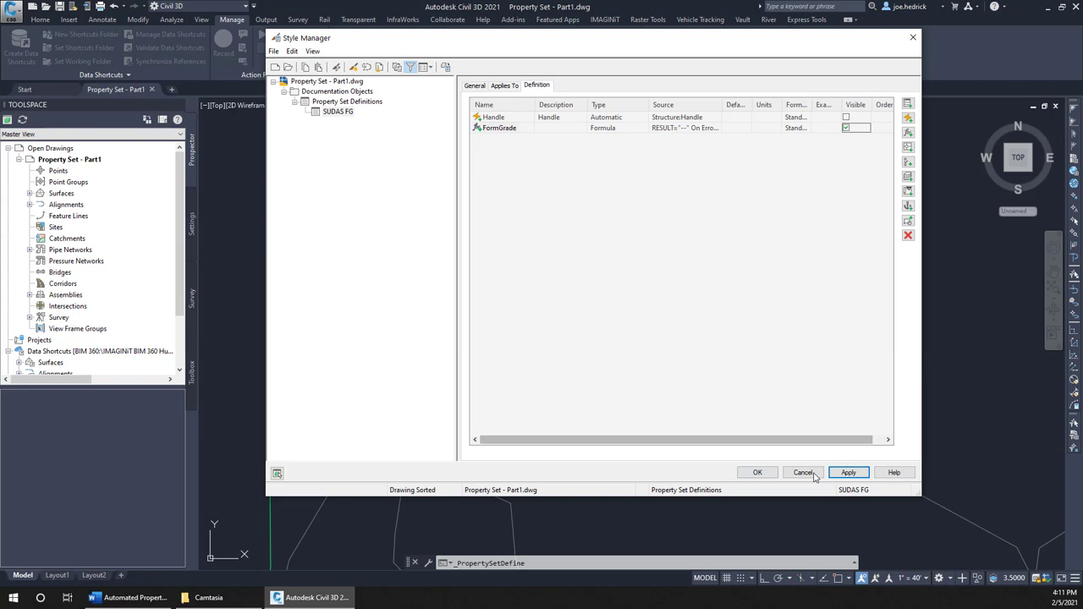
pyautogui.click(849, 473)
pyautogui.click(757, 472)
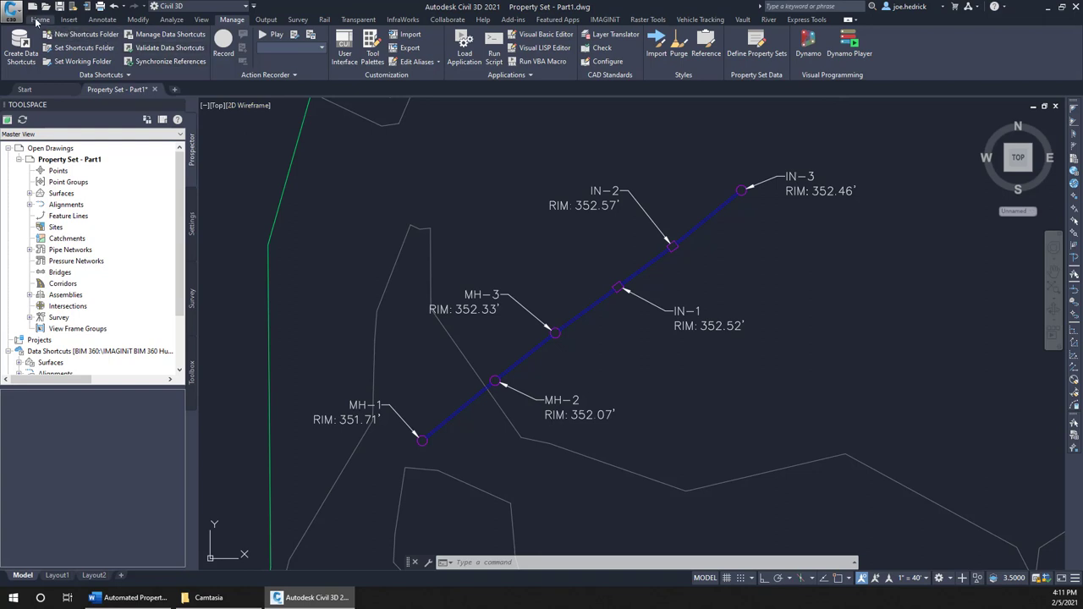
# Open the Properties palette from the Home tab and show its Extended Data page
pyautogui.click(39, 19)
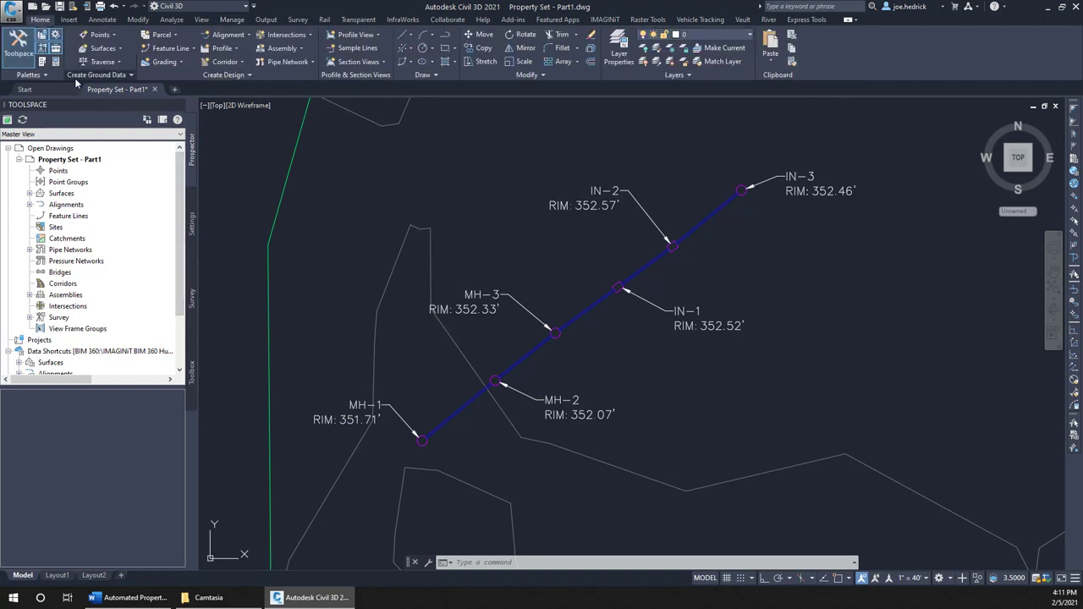
pyautogui.click(55, 61)
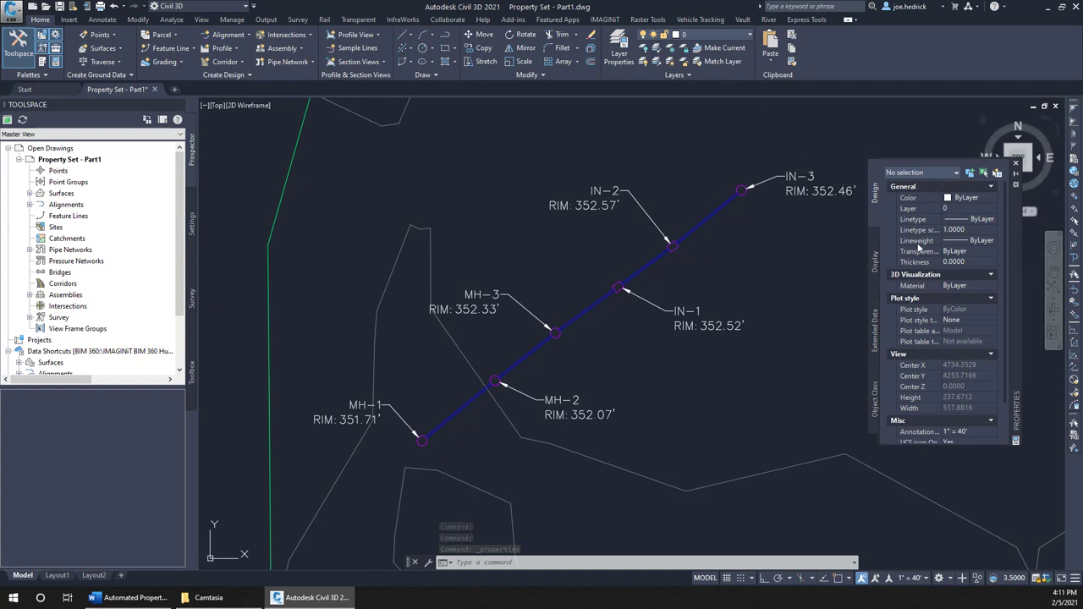
pyautogui.click(876, 330)
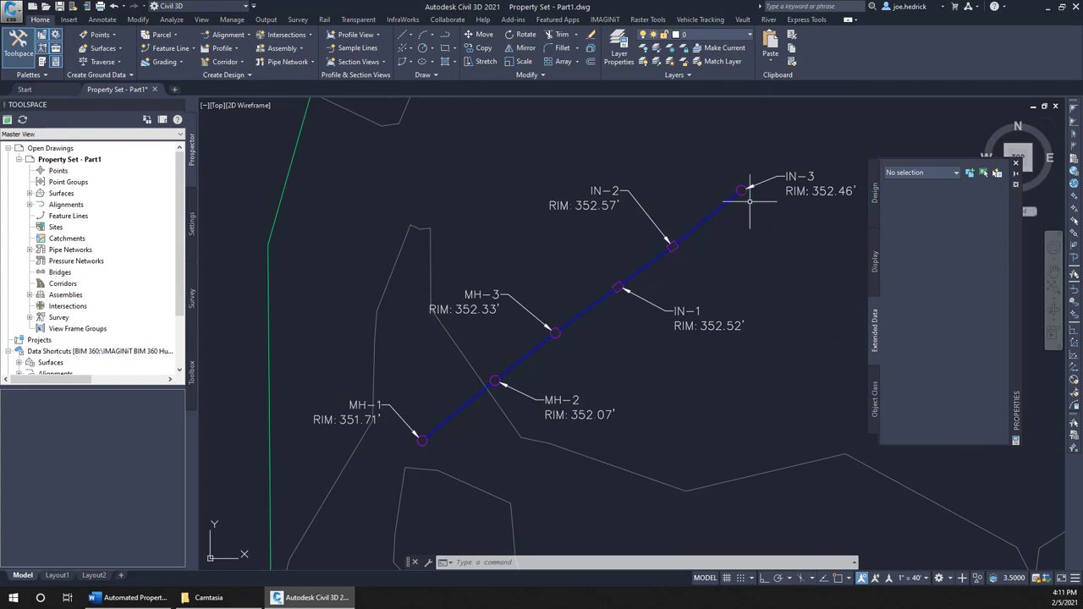
# Select MH-1, then use Select Similar to pick all six pipe network structures
pyautogui.click(421, 440)
pyautogui.click(422, 441)
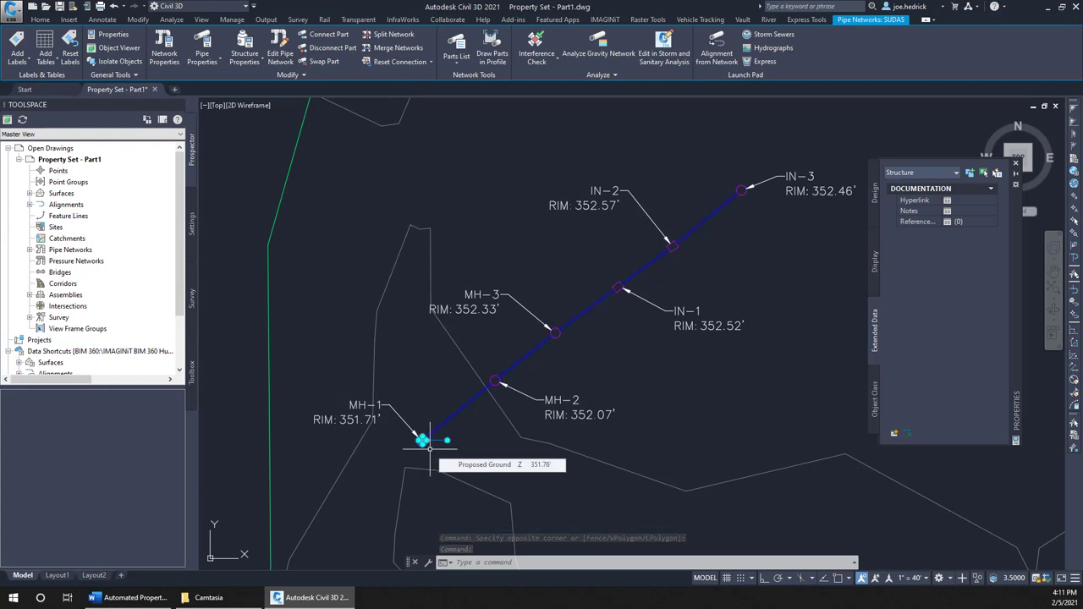
pyautogui.rightClick(430, 446)
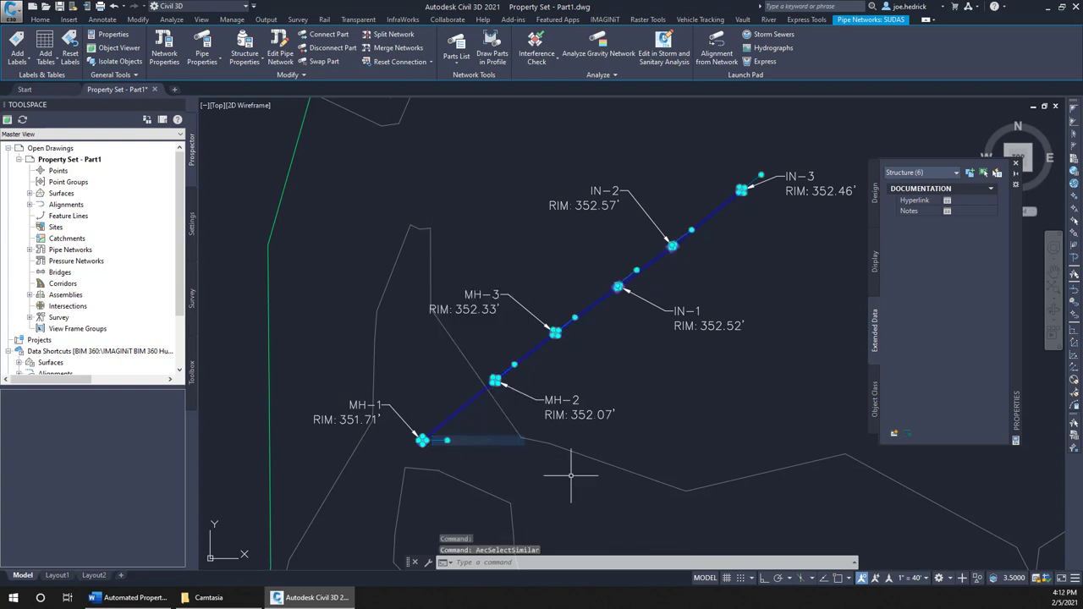
pyautogui.click(461, 440)
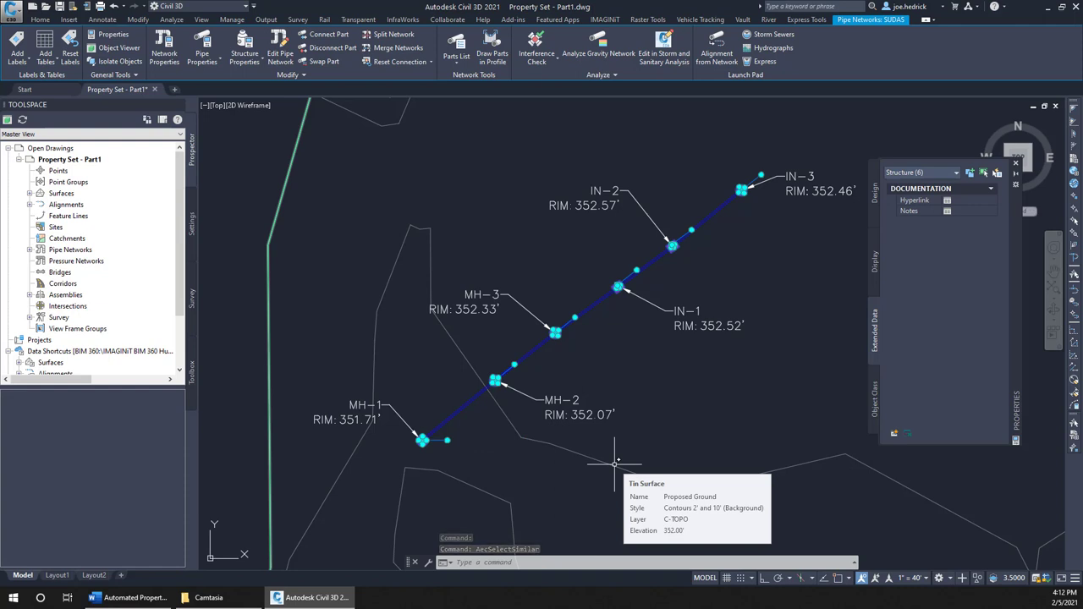
# Attach the SUDAS FG property set to the six selected structures, then clear the selection
pyautogui.click(894, 435)
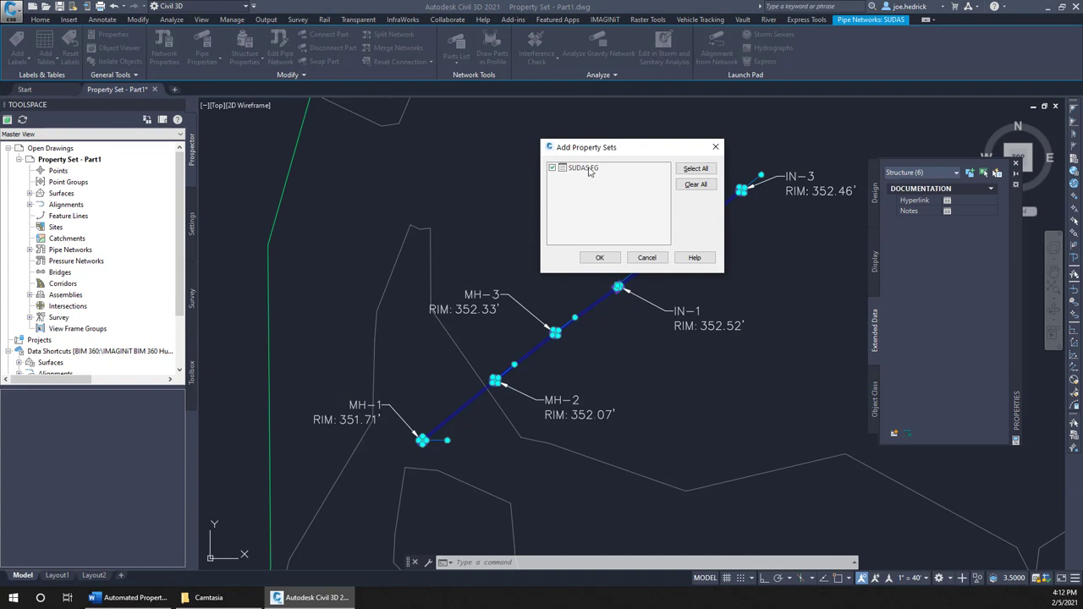
pyautogui.click(601, 258)
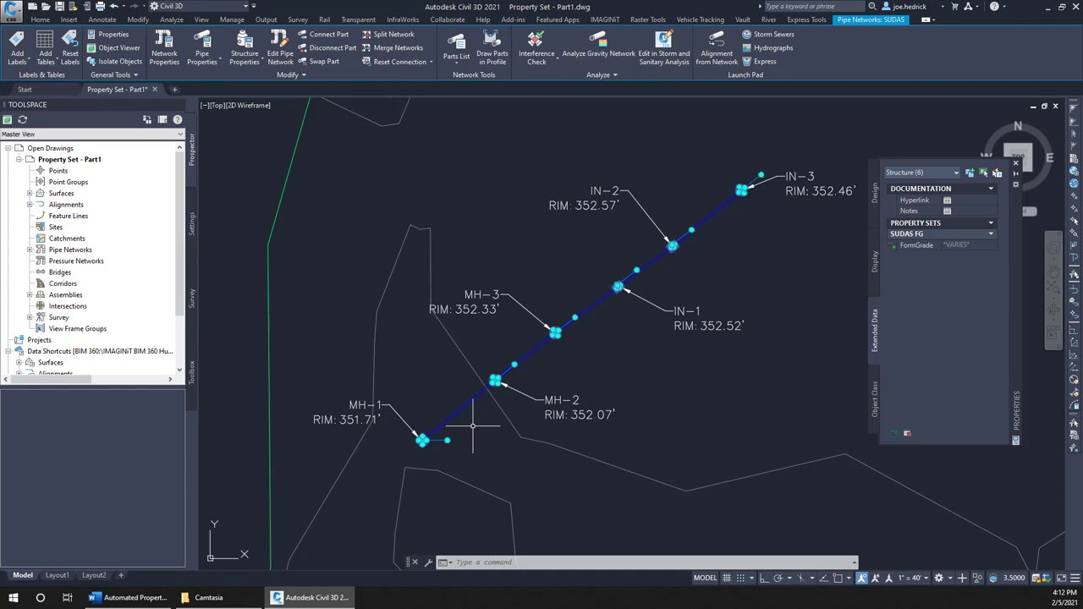
pyautogui.press('Escape')
pyautogui.press('Escape')
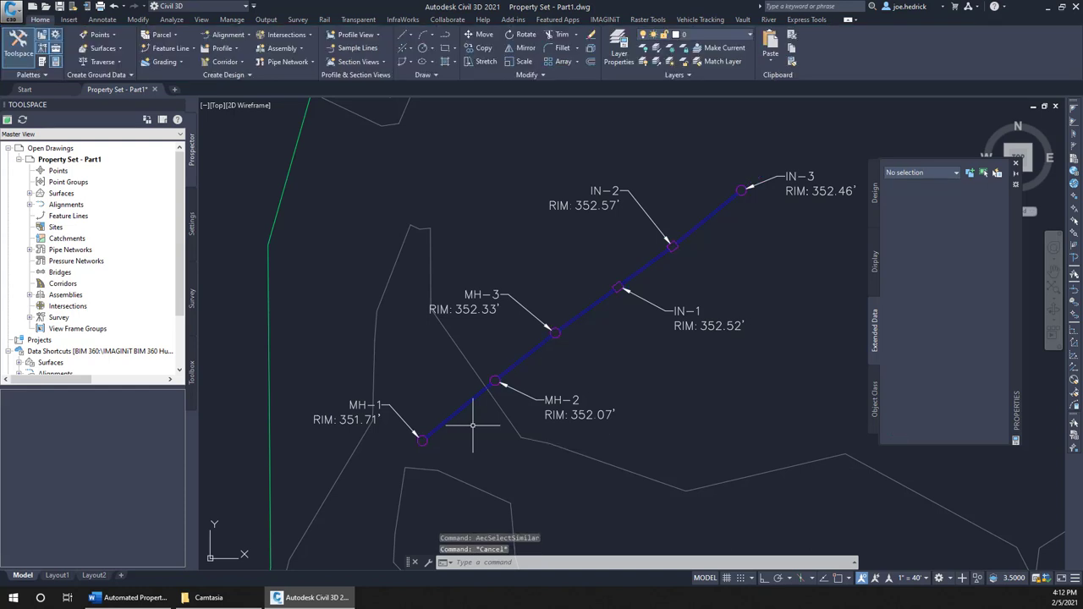
pyautogui.click(422, 441)
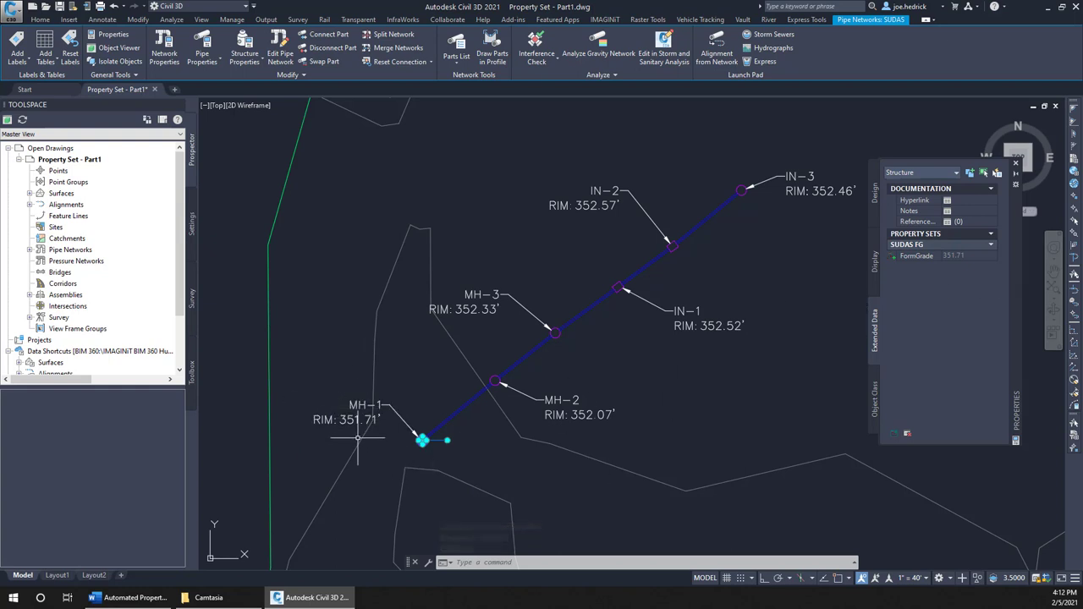
pyautogui.click(345, 429)
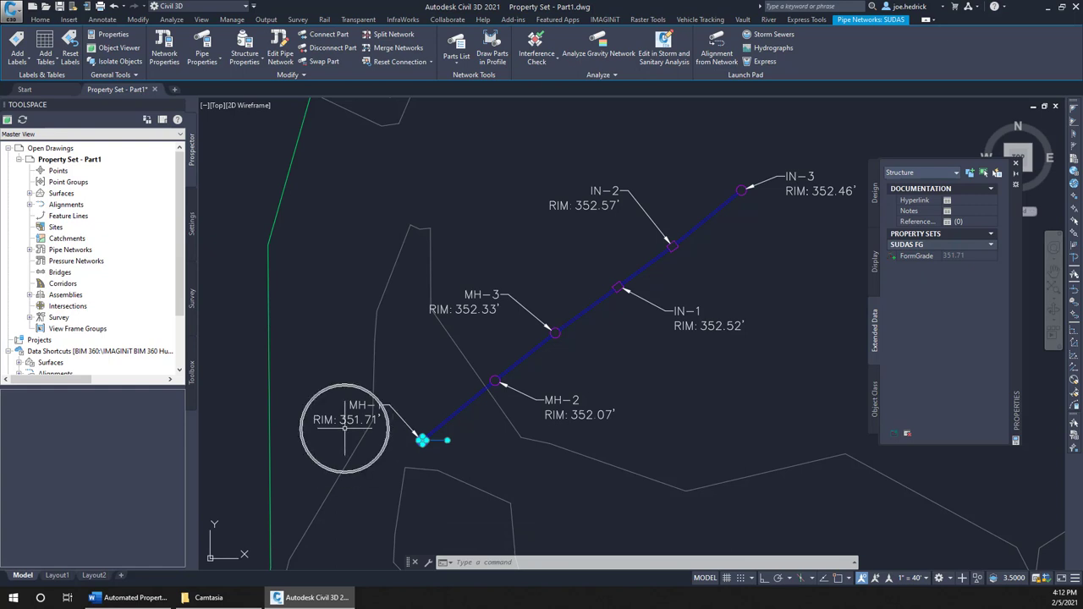
pyautogui.click(421, 438)
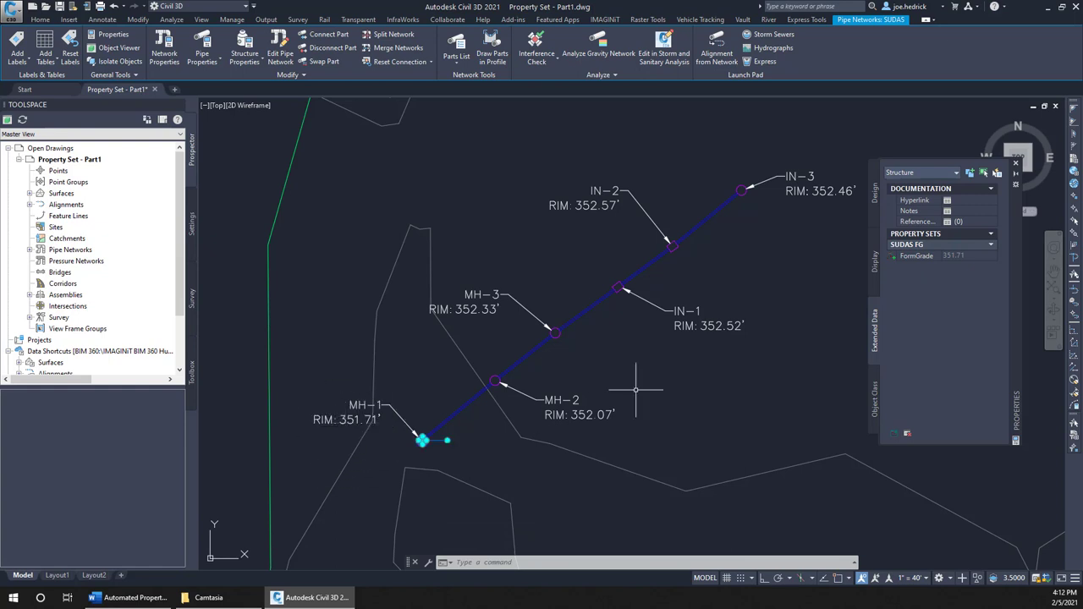
pyautogui.click(954, 256)
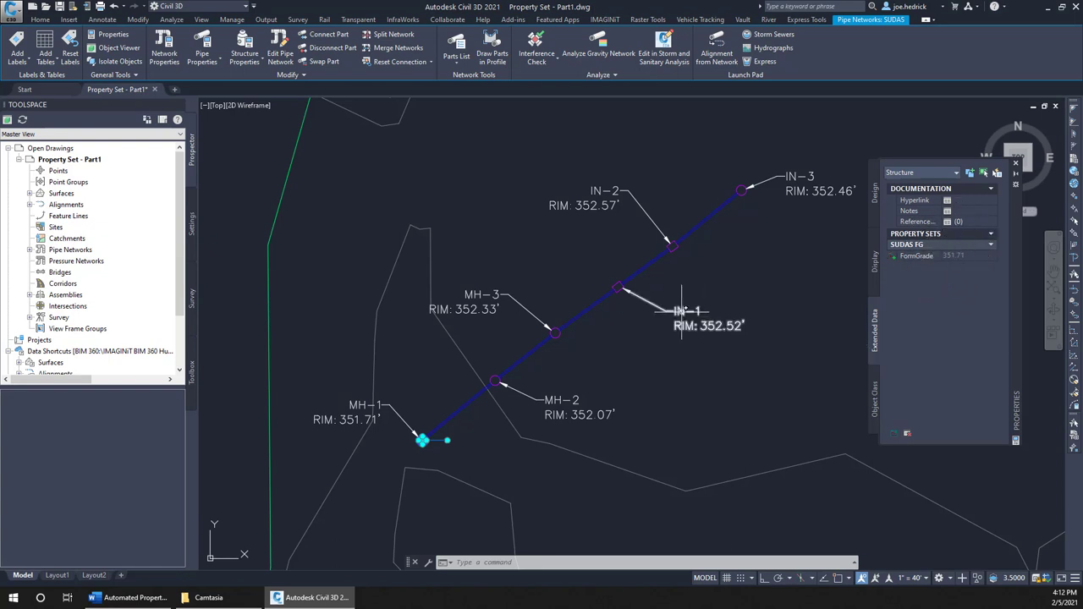
pyautogui.press('Escape')
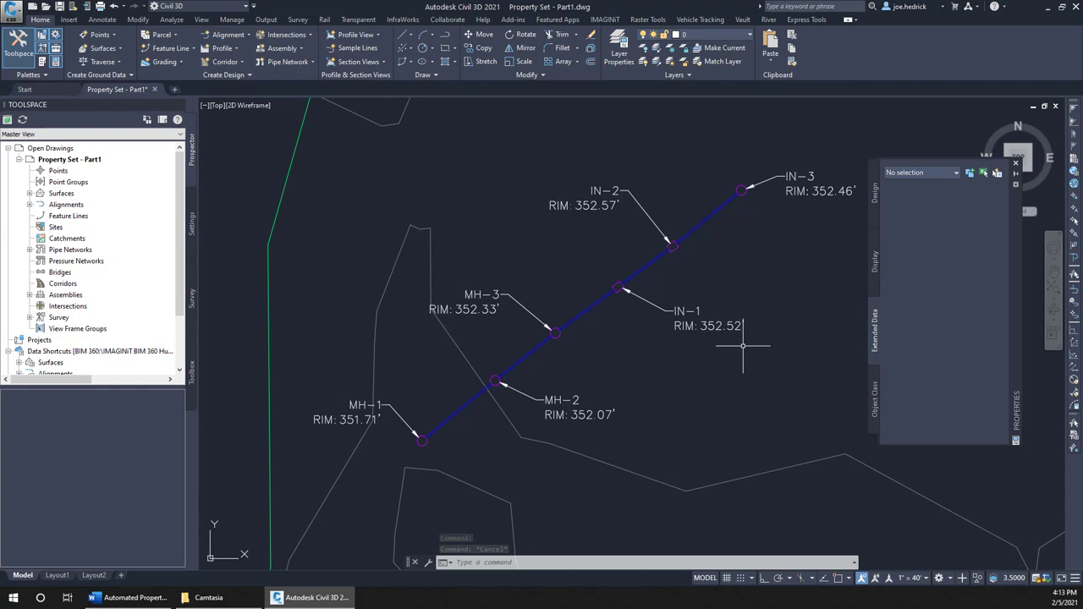
pyautogui.moveTo(745, 345)
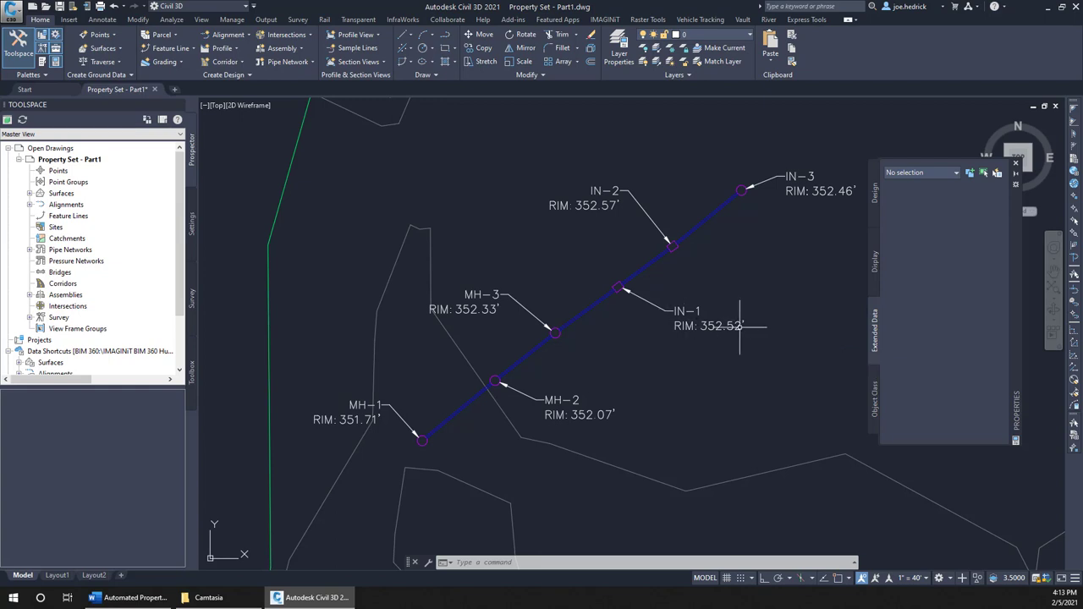
pyautogui.click(620, 287)
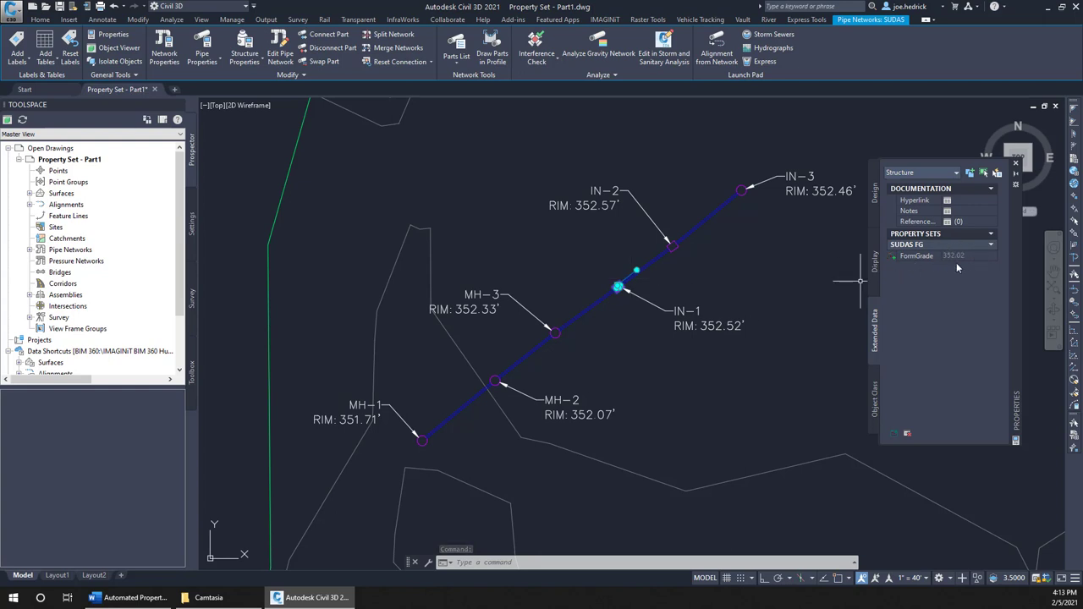
pyautogui.press('Escape')
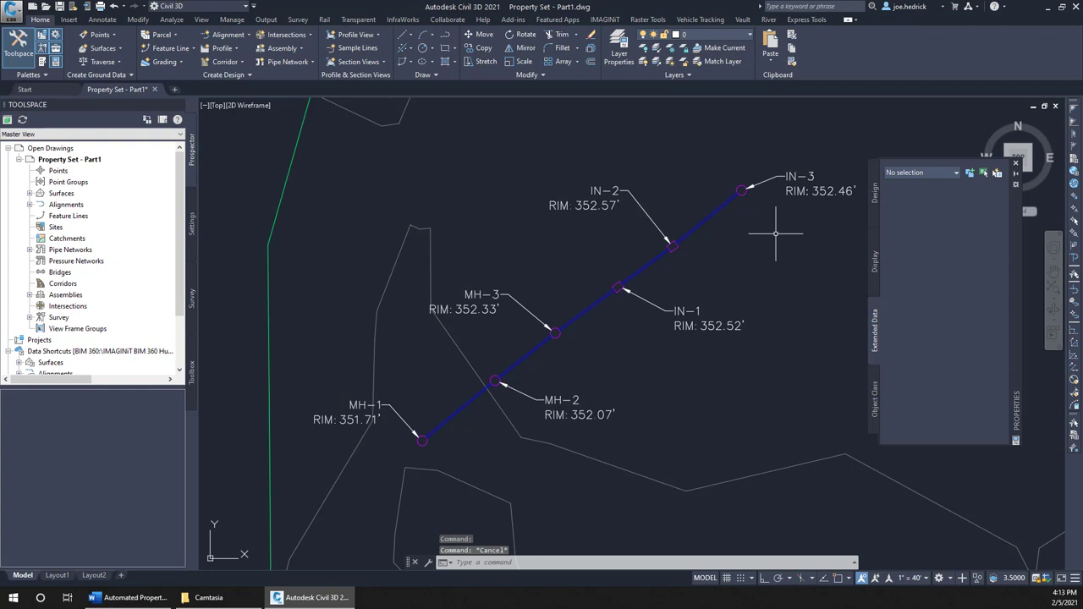
pyautogui.moveTo(785, 229); pyautogui.dragTo(594, 282, button='middle')
pyautogui.scroll(5, 695, 255)
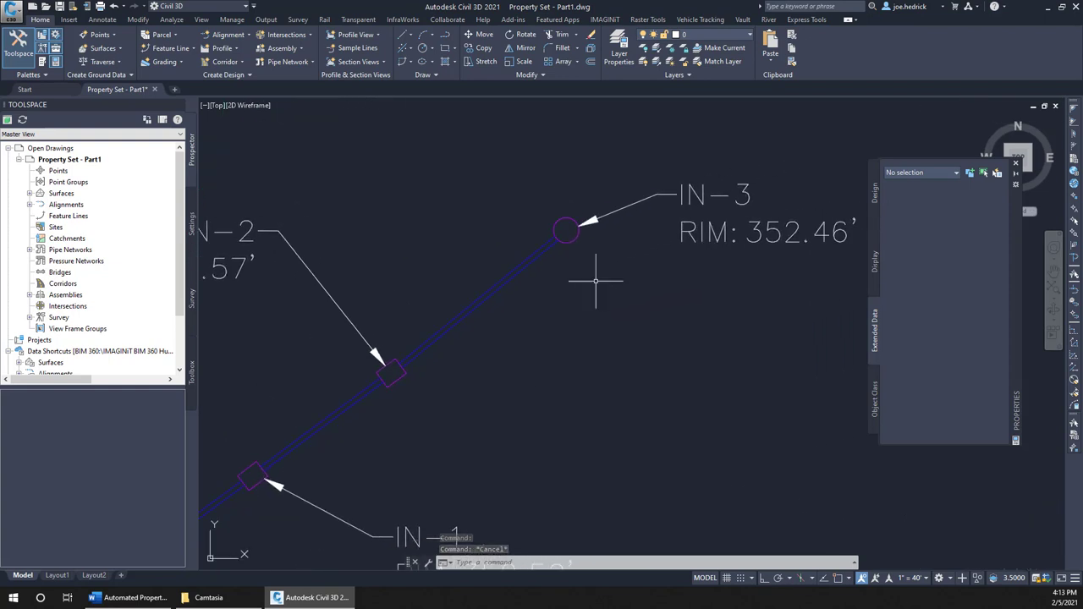
pyautogui.click(575, 237)
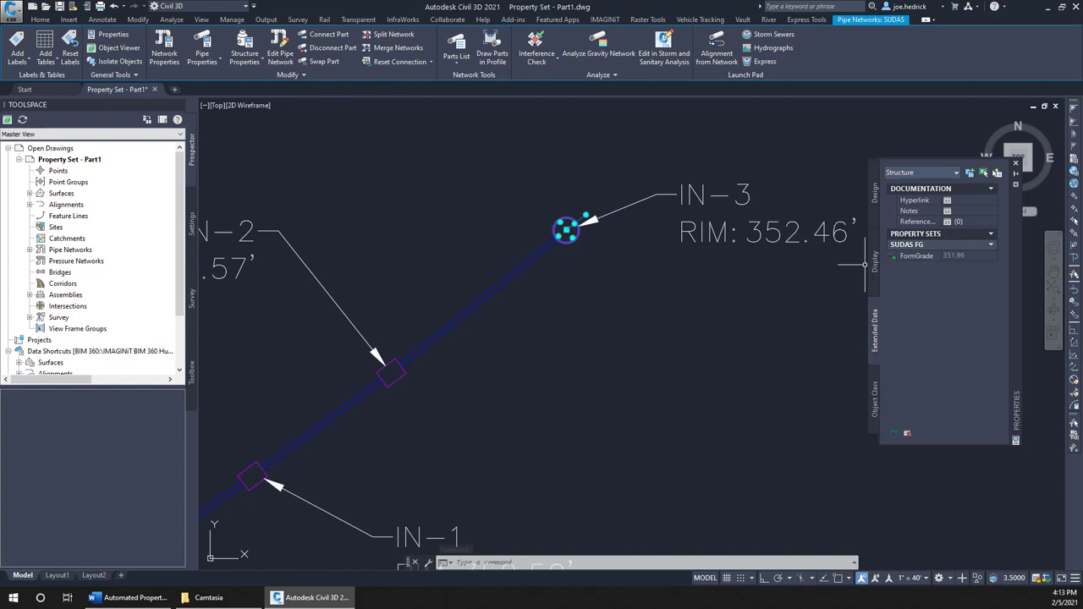
pyautogui.press('Escape')
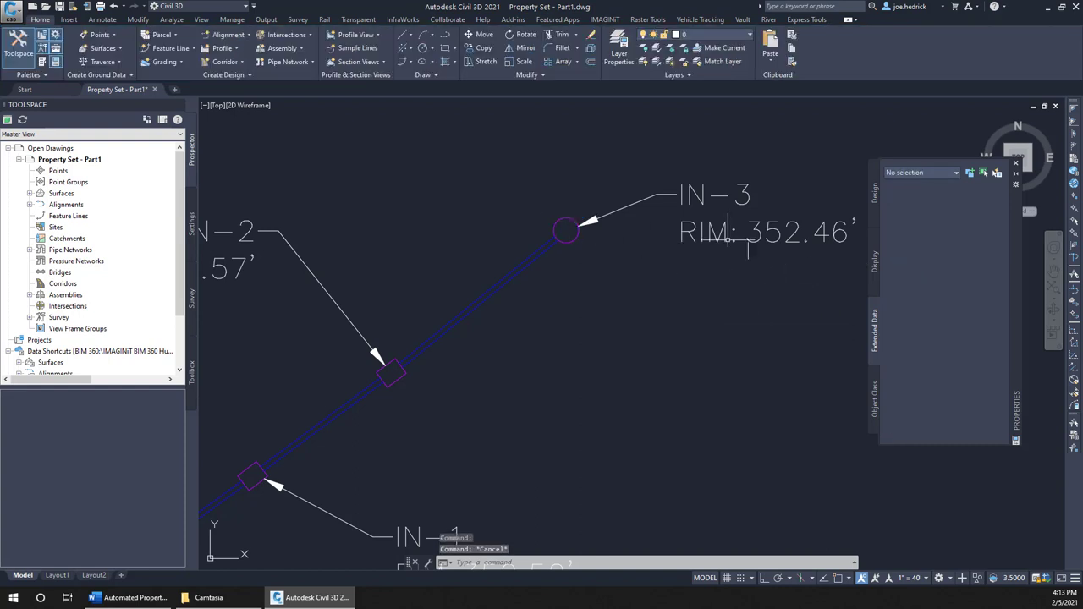
pyautogui.scroll(-2, 635, 297)
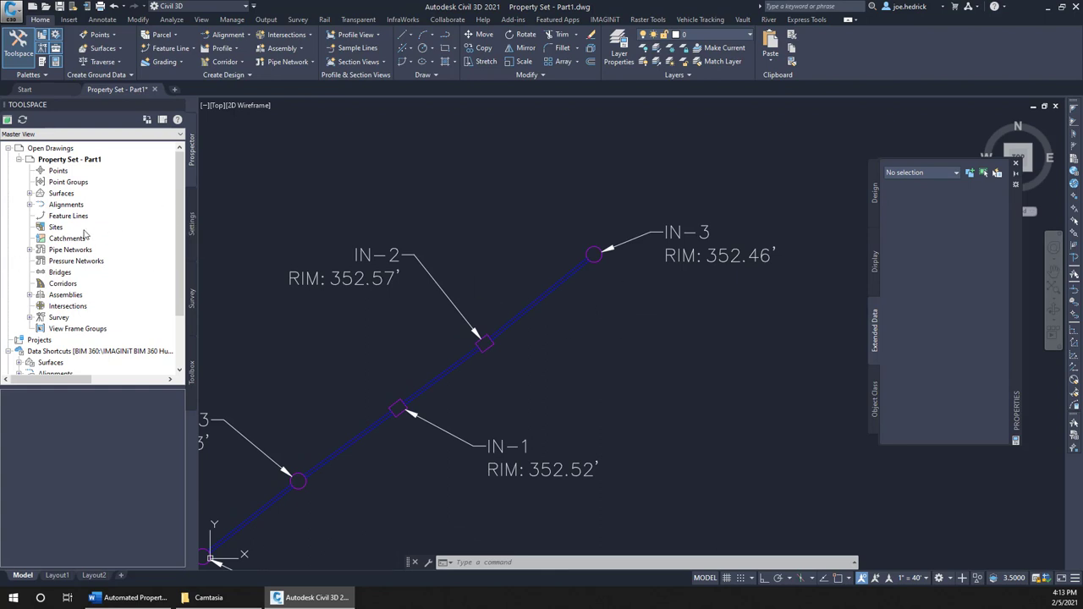
# Expand Pipe Networks > Networks > SUDAS in Prospector to list its structures
pyautogui.click(29, 249)
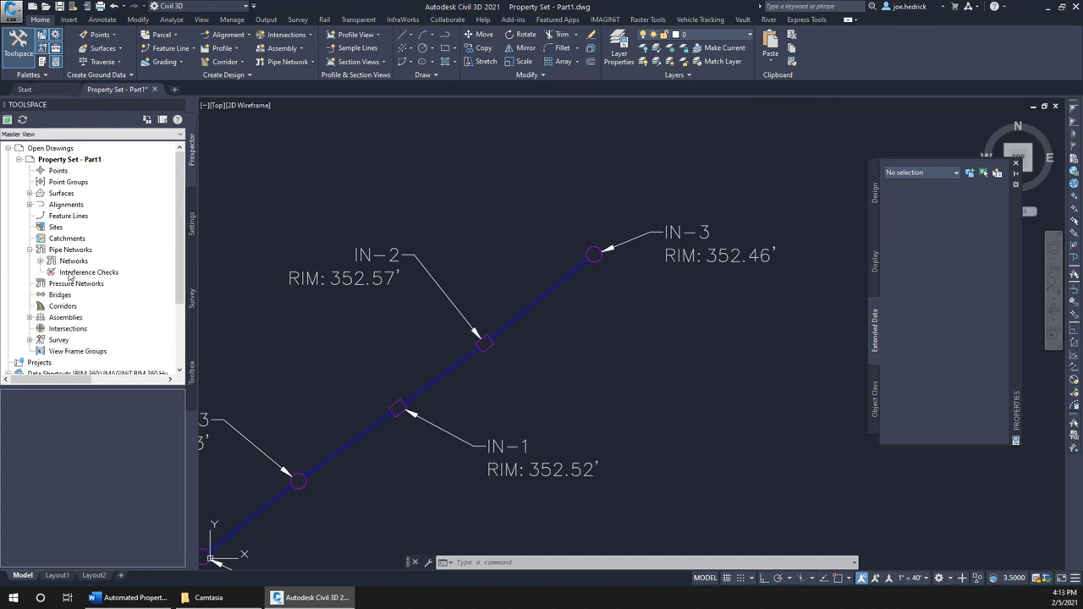
pyautogui.click(39, 261)
pyautogui.click(69, 272)
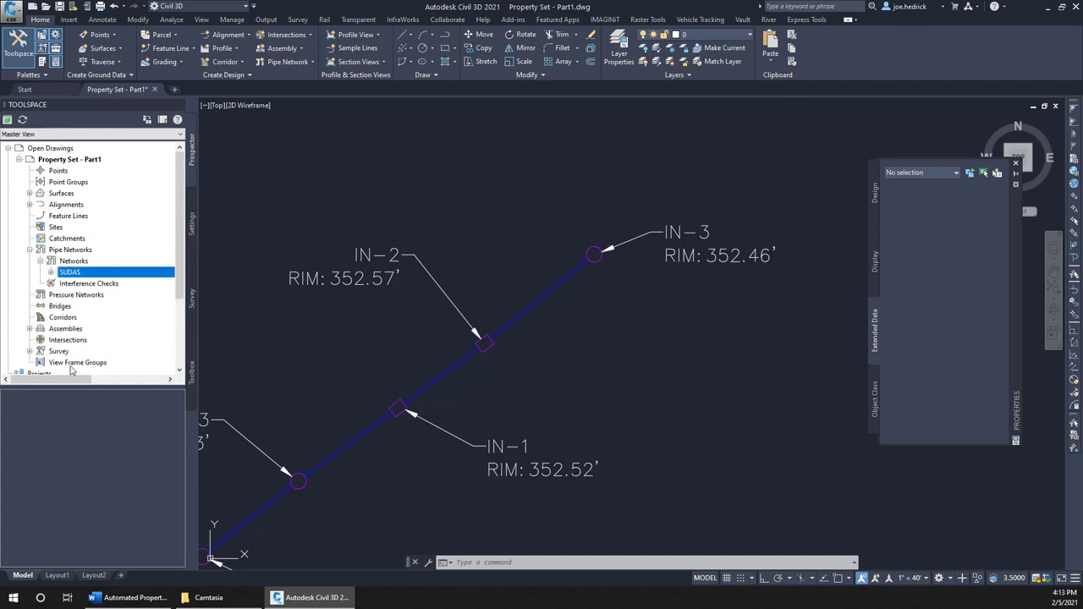
pyautogui.click(51, 273)
pyautogui.click(95, 295)
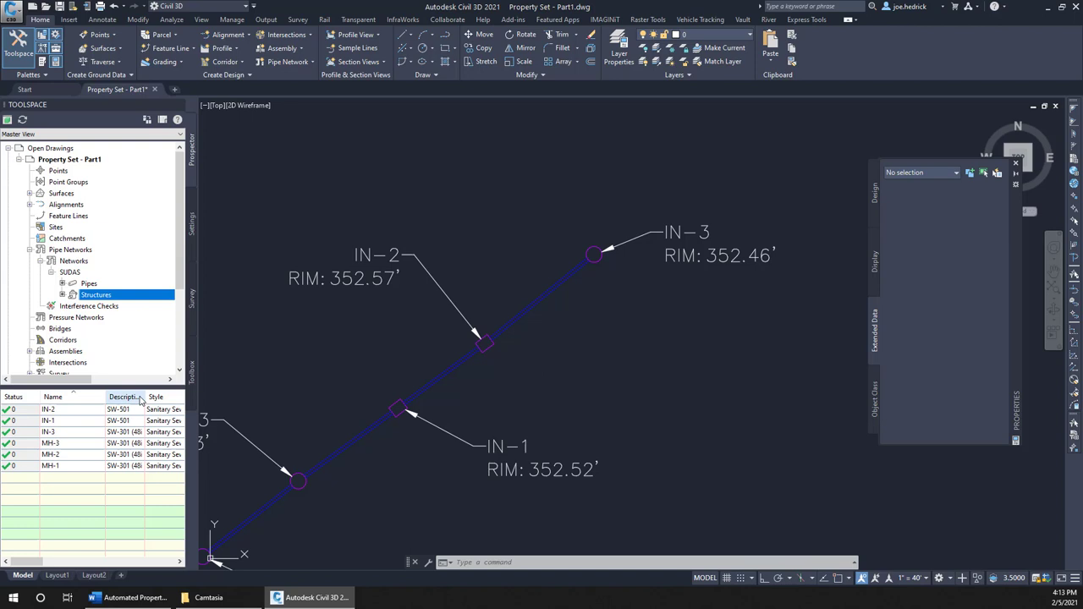
# Change structure IN-3's name to MH-4 in the structures list
pyautogui.click(64, 432)
pyautogui.click(71, 432)
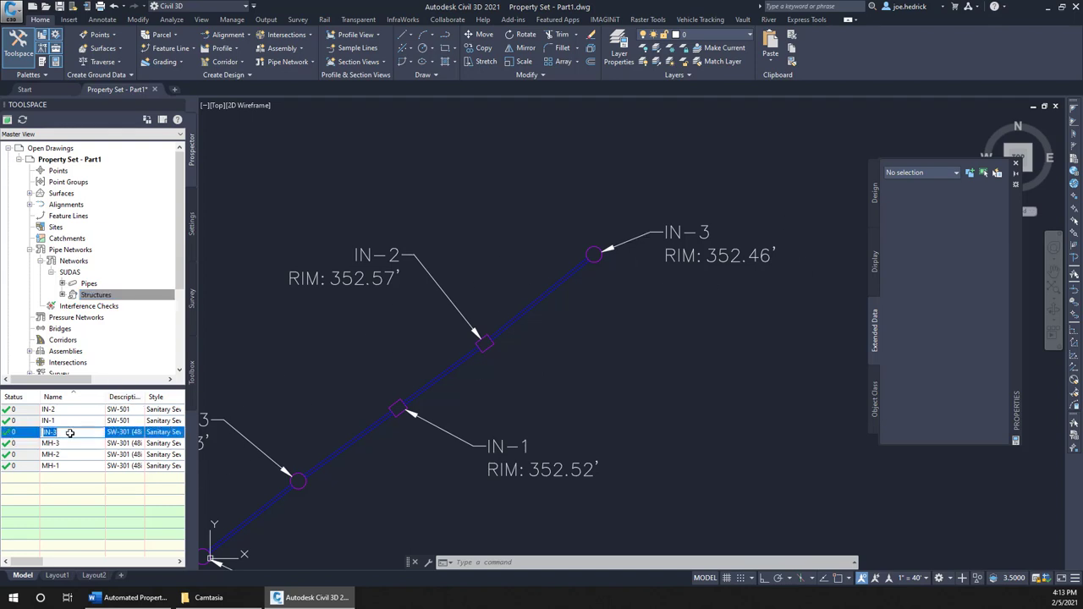
pyautogui.write('MH-4')
pyautogui.press('Return')
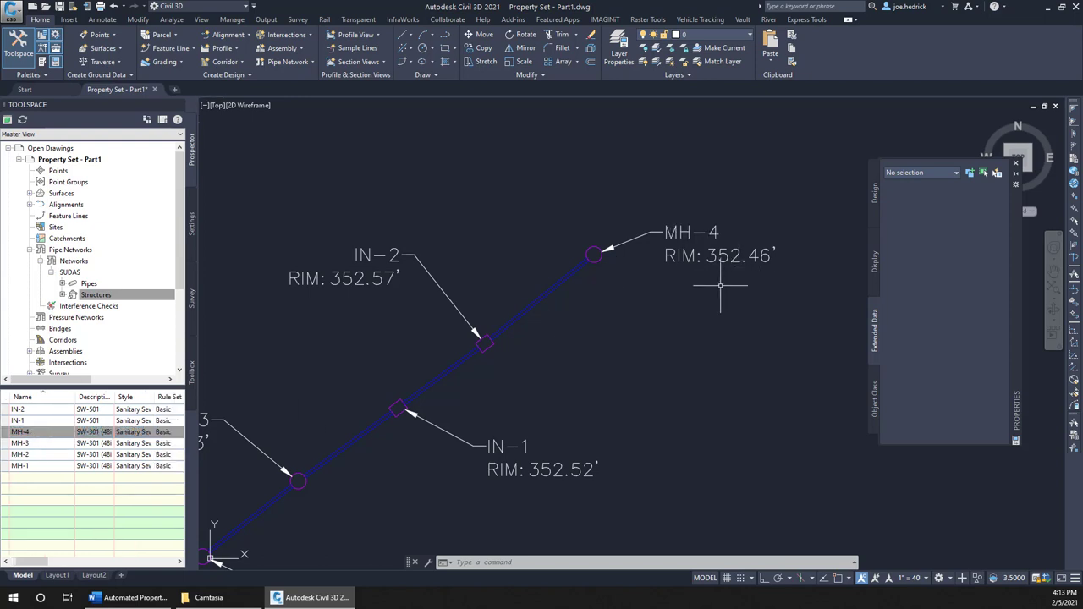
pyautogui.press('Escape')
pyautogui.press('Escape')
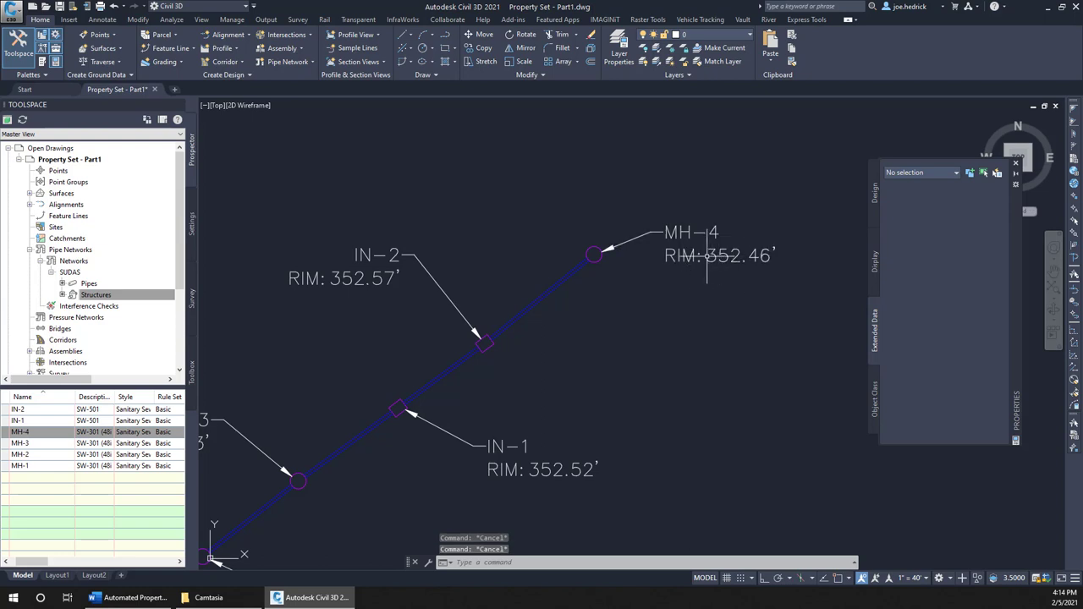
pyautogui.click(595, 255)
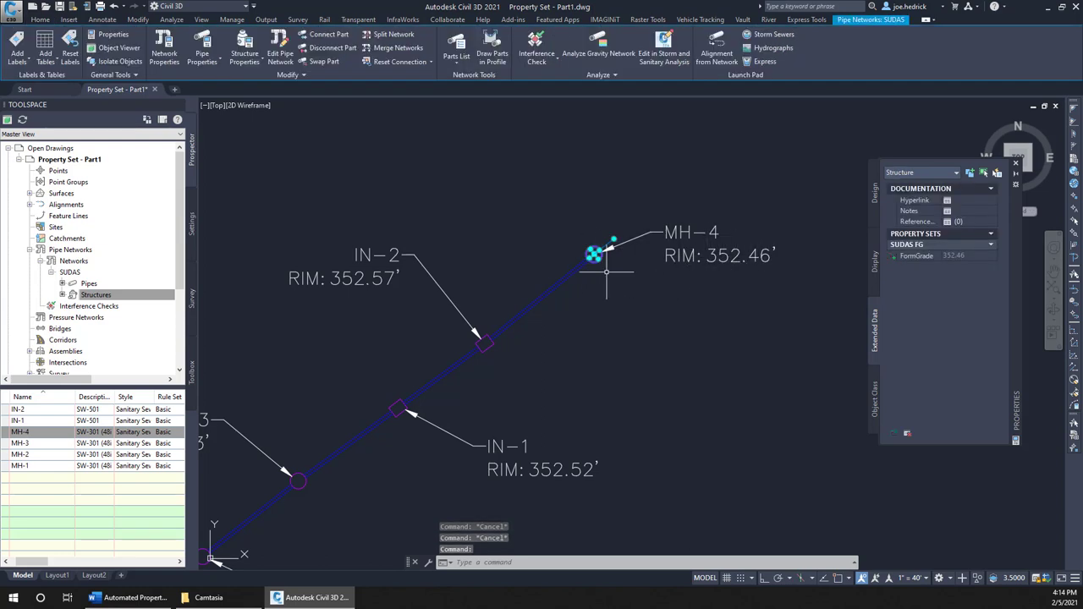
pyautogui.click(964, 259)
pyautogui.click(964, 260)
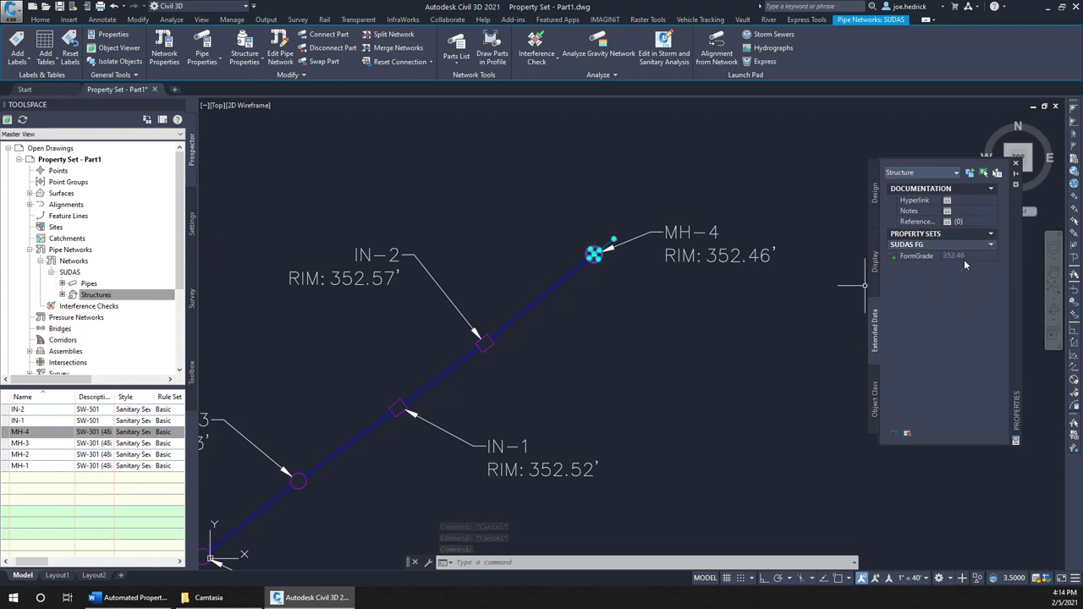
pyautogui.click(964, 260)
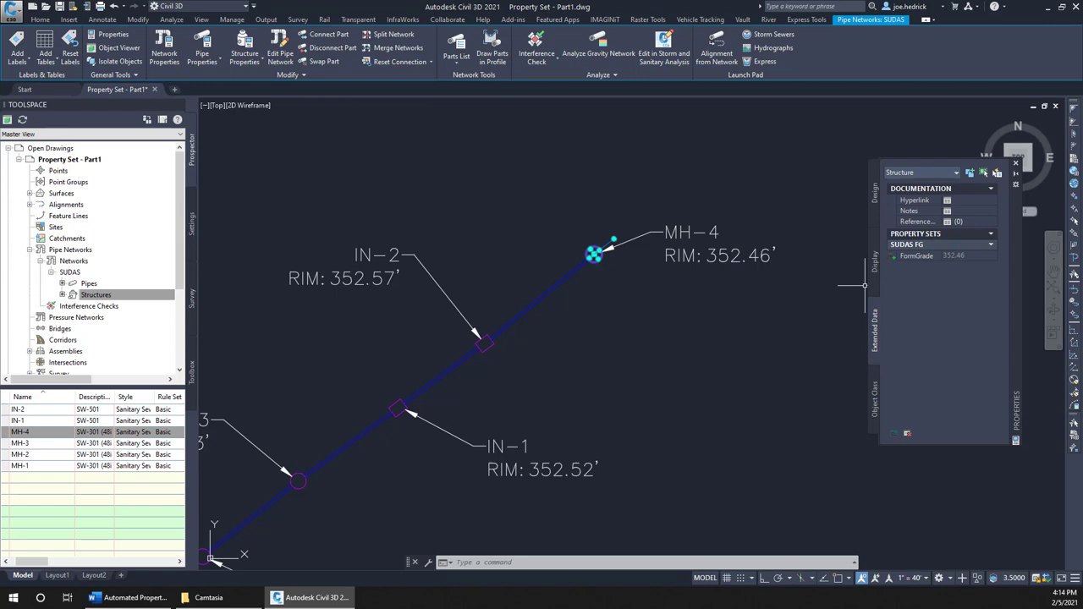
pyautogui.press('Escape')
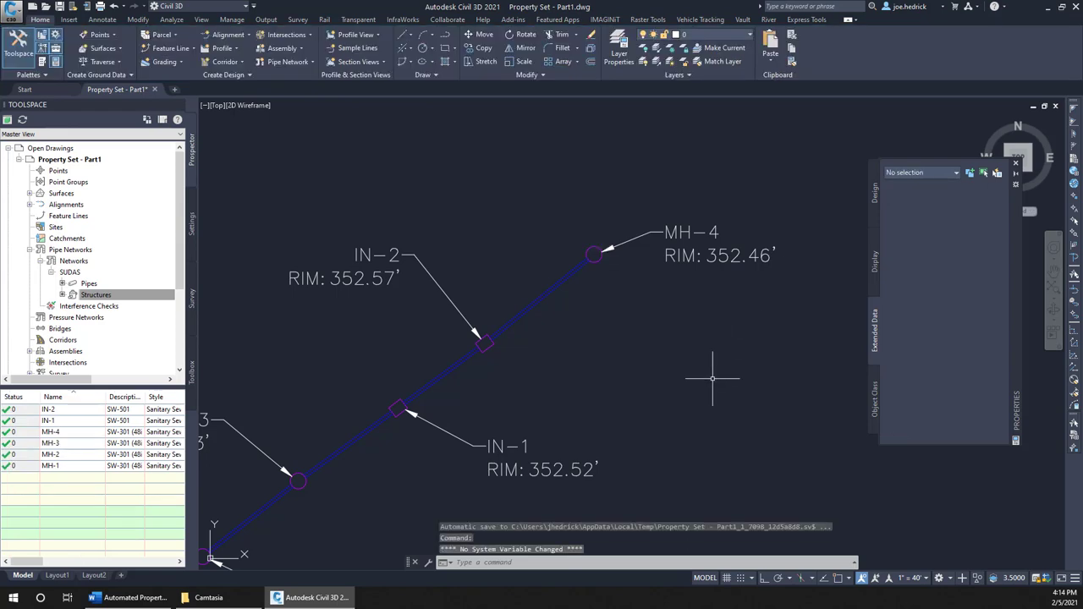